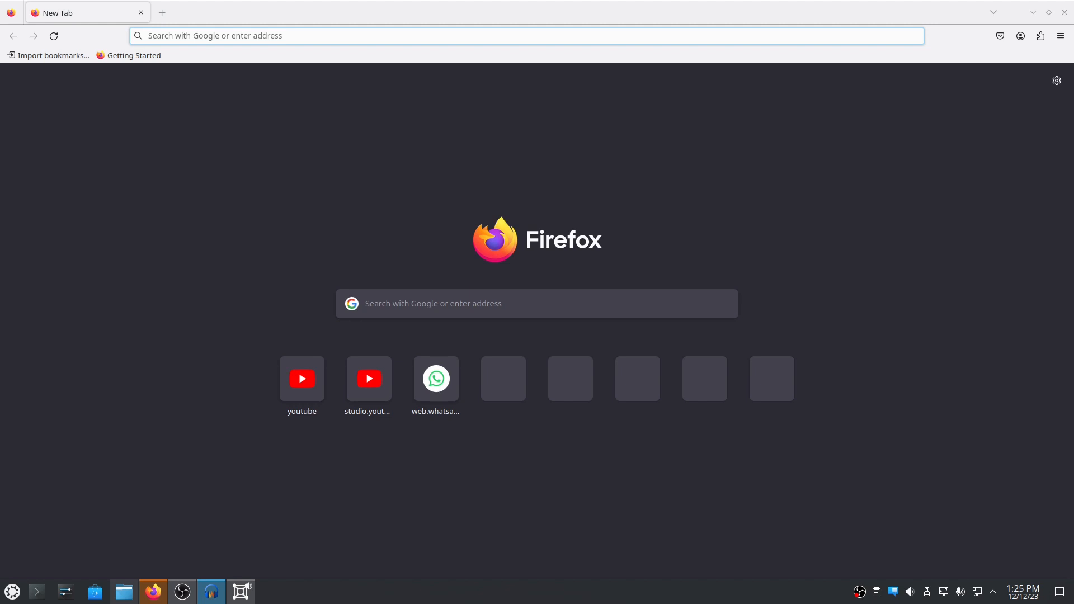
- Search Google for 'Debian' from the Firefox New Tab page
{"action": "left_click", "coordinate": [489, 312]}
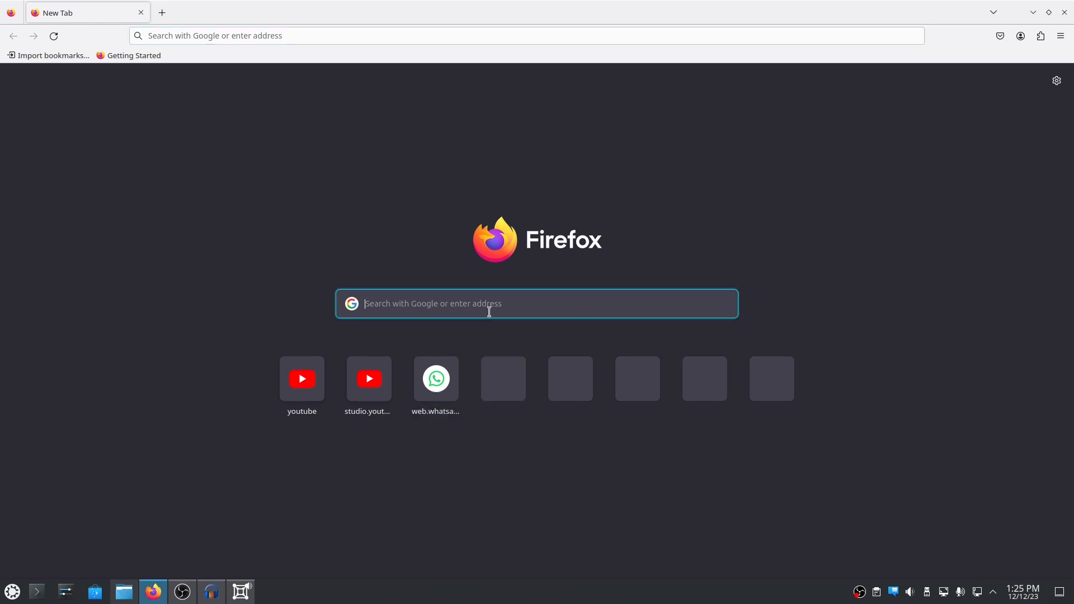
{"action": "type", "text": "Debian"}
{"action": "key", "text": "Return"}
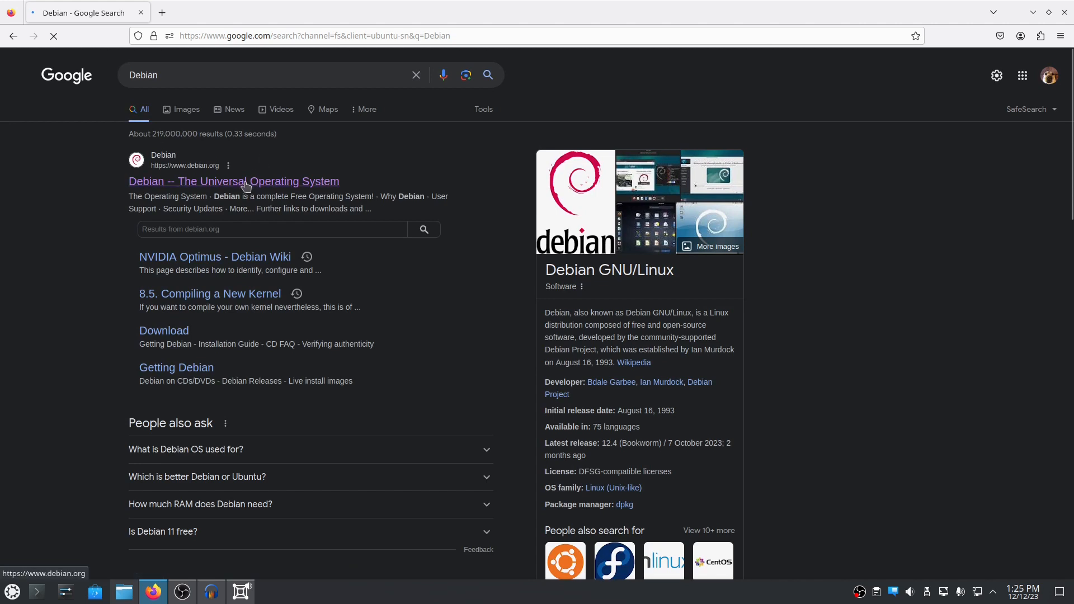
- Open debian.org, start the debian-12.4.0-amd64-netinst.iso download, then cancel it
{"action": "left_click", "coordinate": [265, 191]}
{"action": "scroll", "coordinate": [719, 313], "scroll_direction": "down", "scroll_amount": 3}
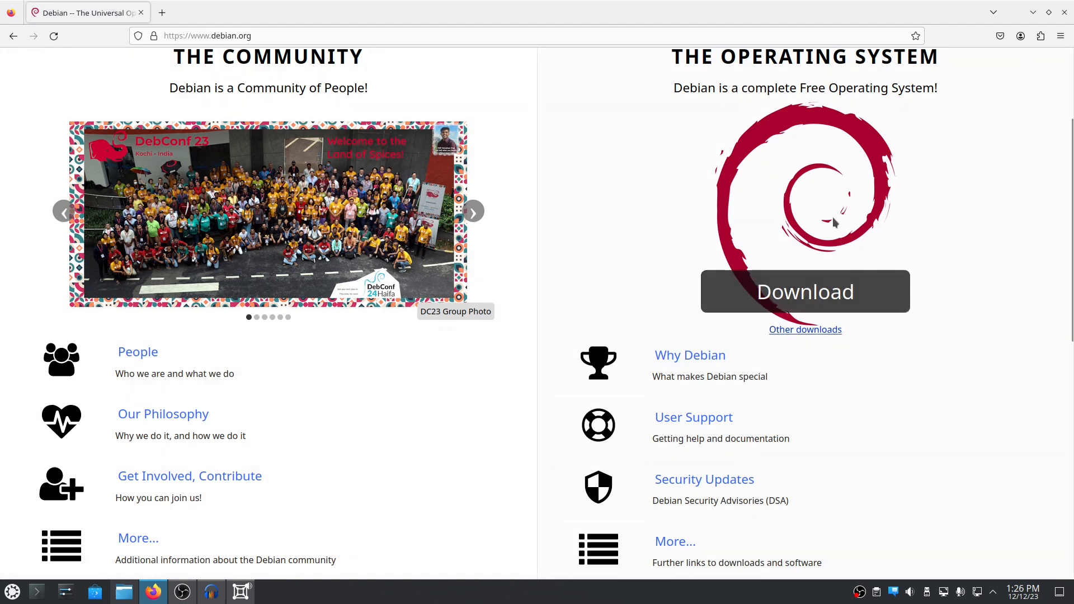
{"action": "left_click", "coordinate": [829, 300]}
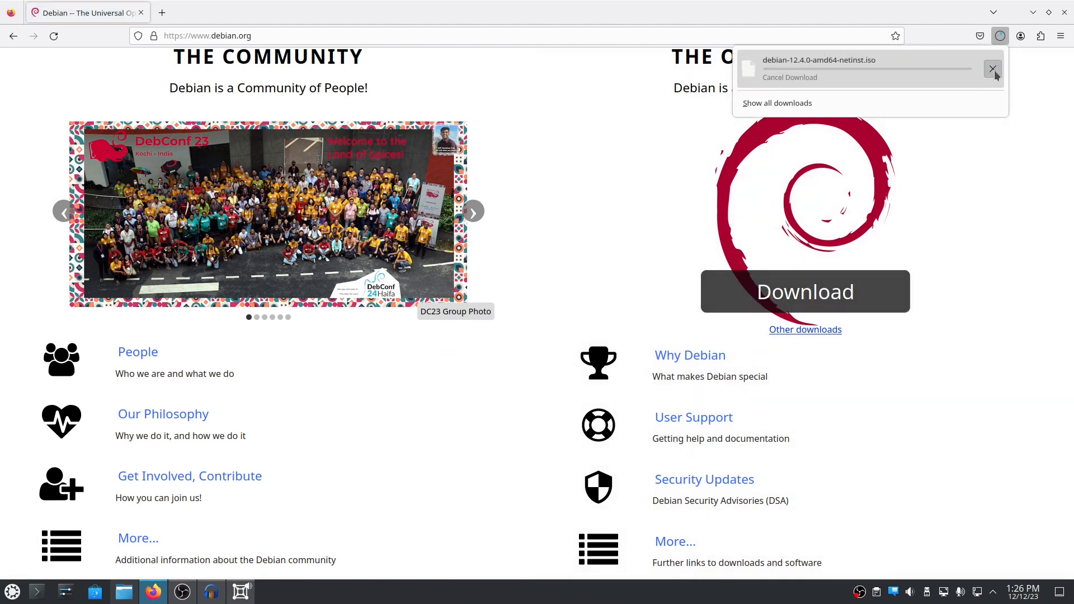
{"action": "left_click", "coordinate": [993, 70]}
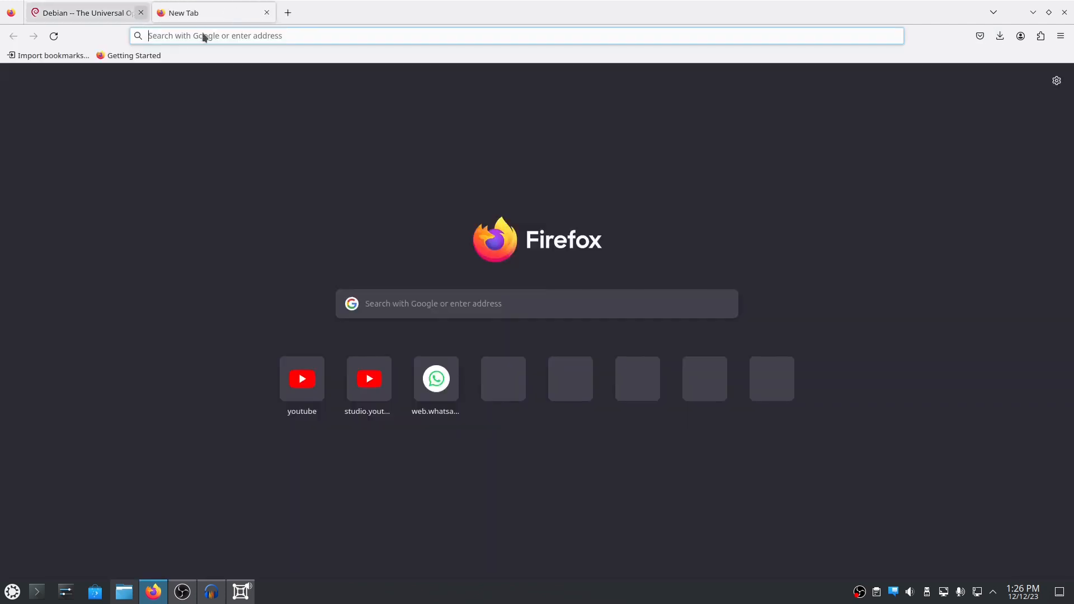
- Search the web for 'balena etcher' in a new Firefox tab
{"action": "left_click", "coordinate": [162, 12]}
{"action": "type", "text": "balena etcher"}
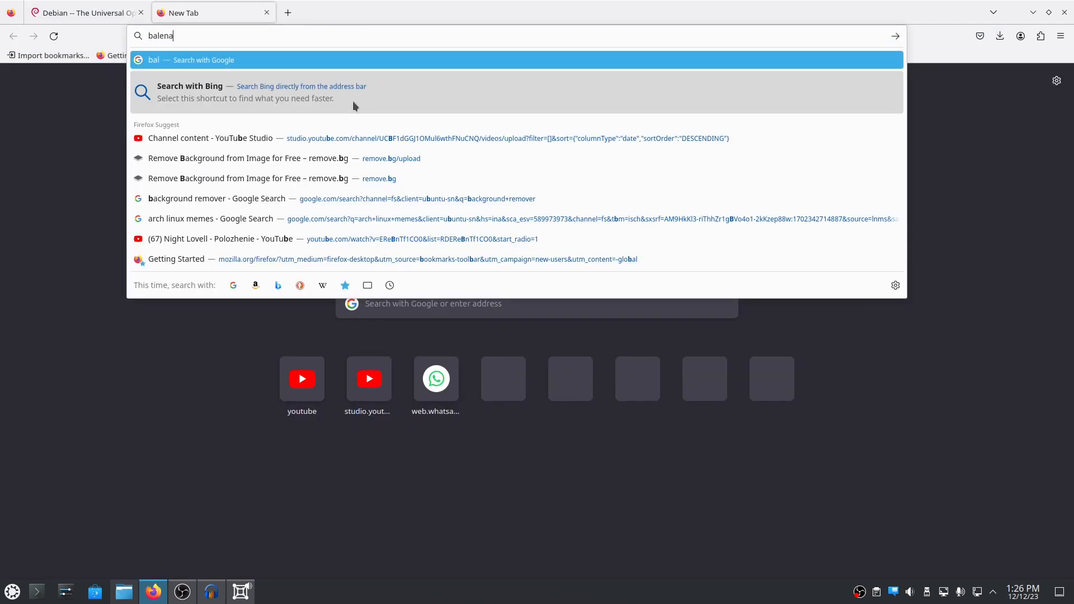
{"action": "key", "text": "Return"}
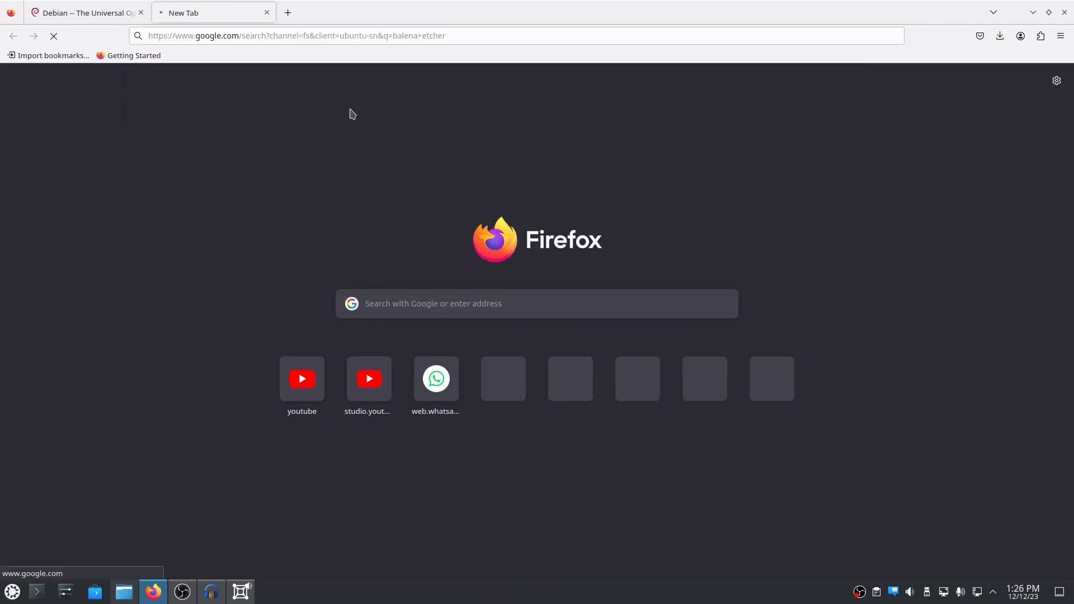
- Download Etcher's Linux x64 AppImage from etcher.balena.io's Download Etcher table
{"action": "left_click", "coordinate": [187, 223]}
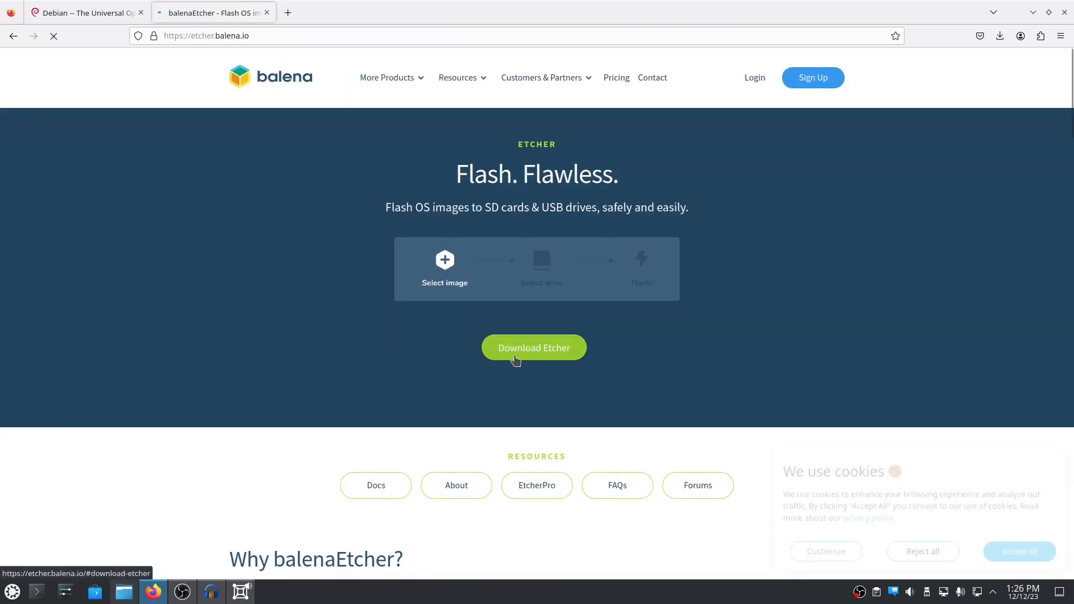
{"action": "left_click", "coordinate": [515, 359]}
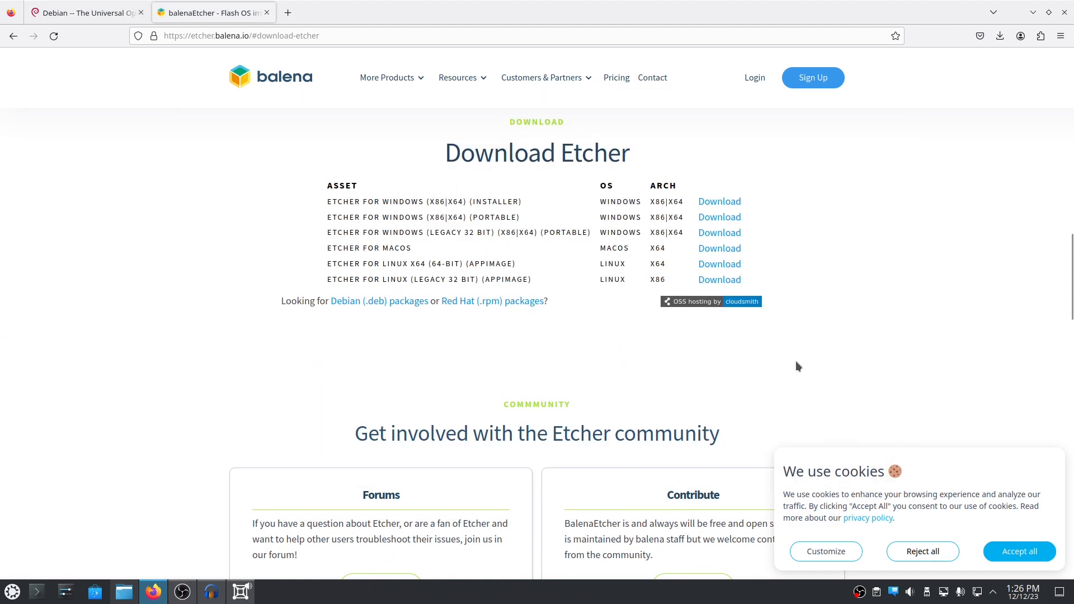
{"action": "left_click", "coordinate": [736, 264]}
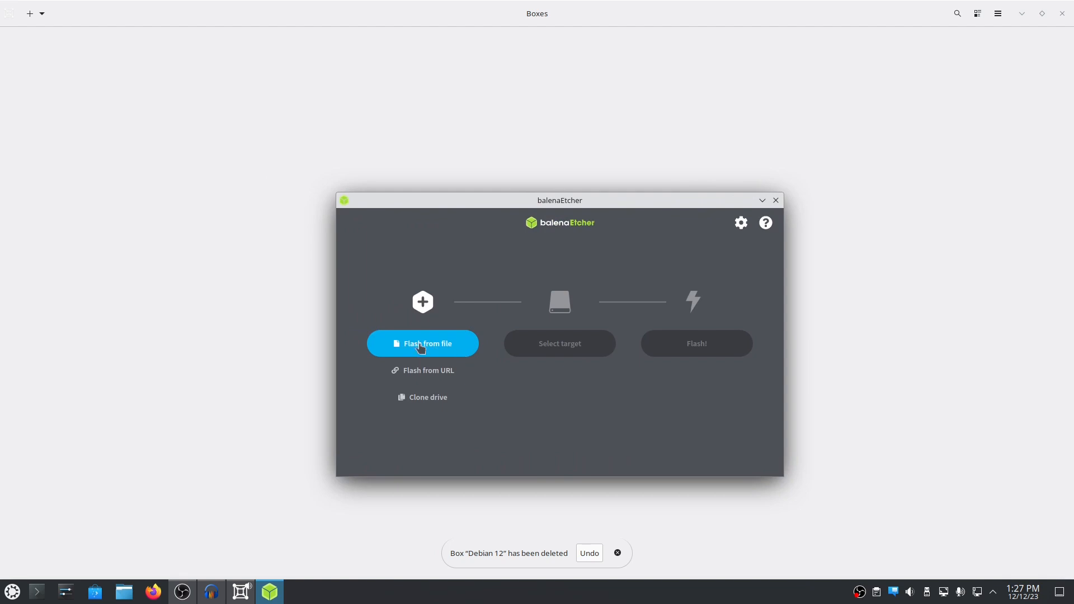
- Choose debian-12.4.0-amd64-netinst.iso from the OS Images folder as the image to flash
{"action": "left_click", "coordinate": [442, 347]}
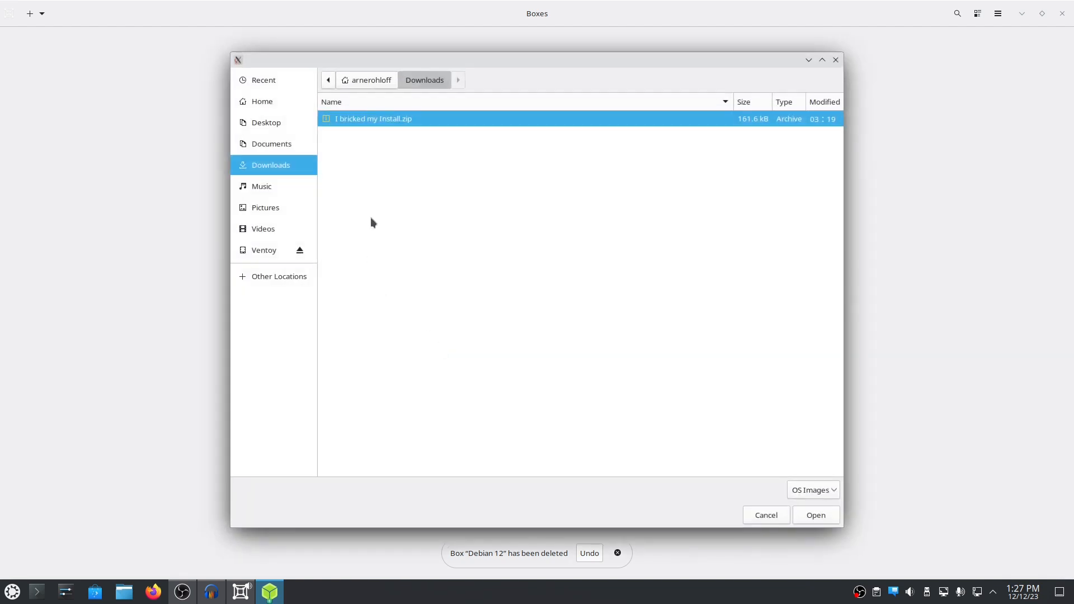
{"action": "left_click", "coordinate": [297, 143]}
{"action": "left_click", "coordinate": [274, 124]}
{"action": "left_click", "coordinate": [255, 94]}
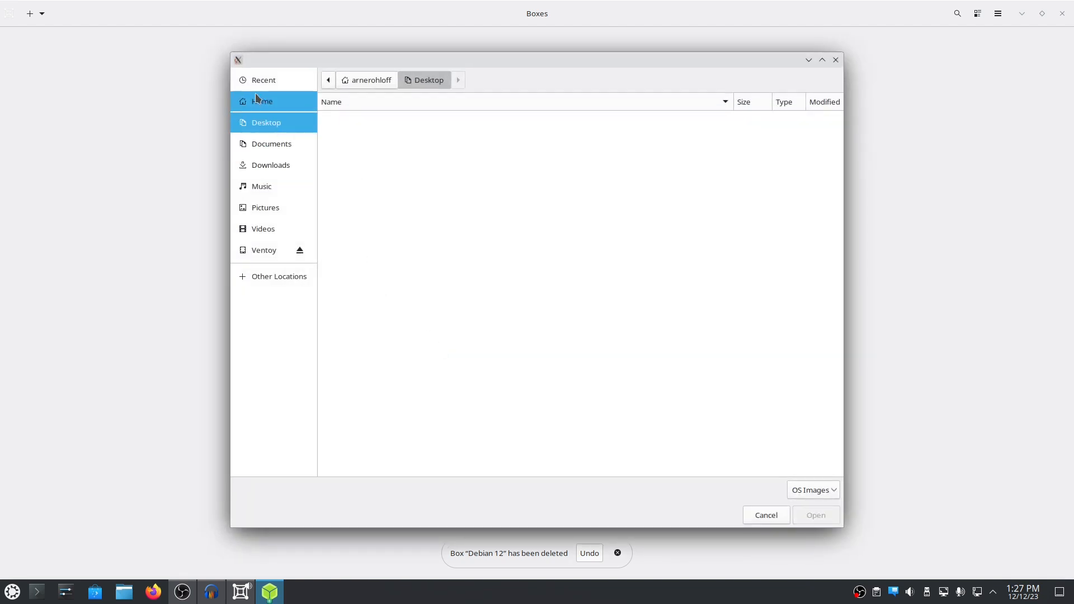
{"action": "left_click", "coordinate": [352, 150]}
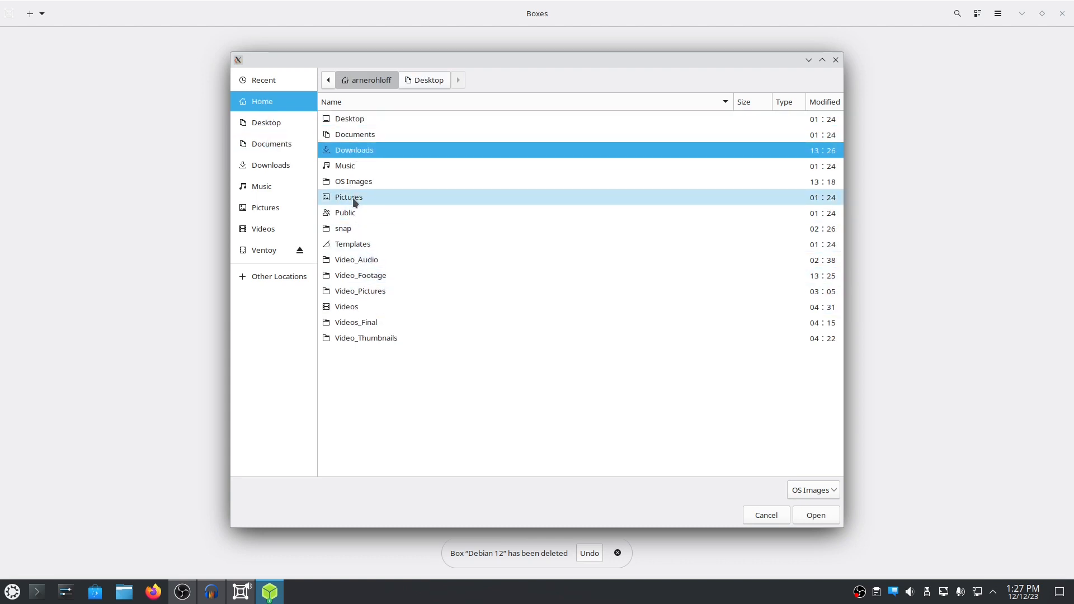
{"action": "left_click", "coordinate": [359, 182]}
{"action": "double_click", "coordinate": [360, 181]}
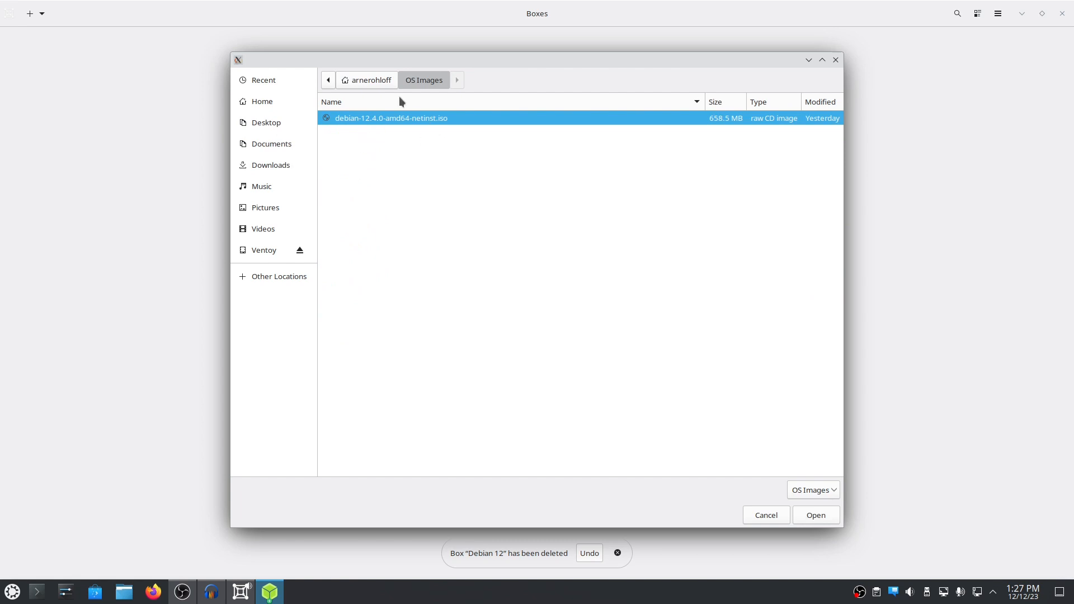
{"action": "left_click", "coordinate": [808, 515]}
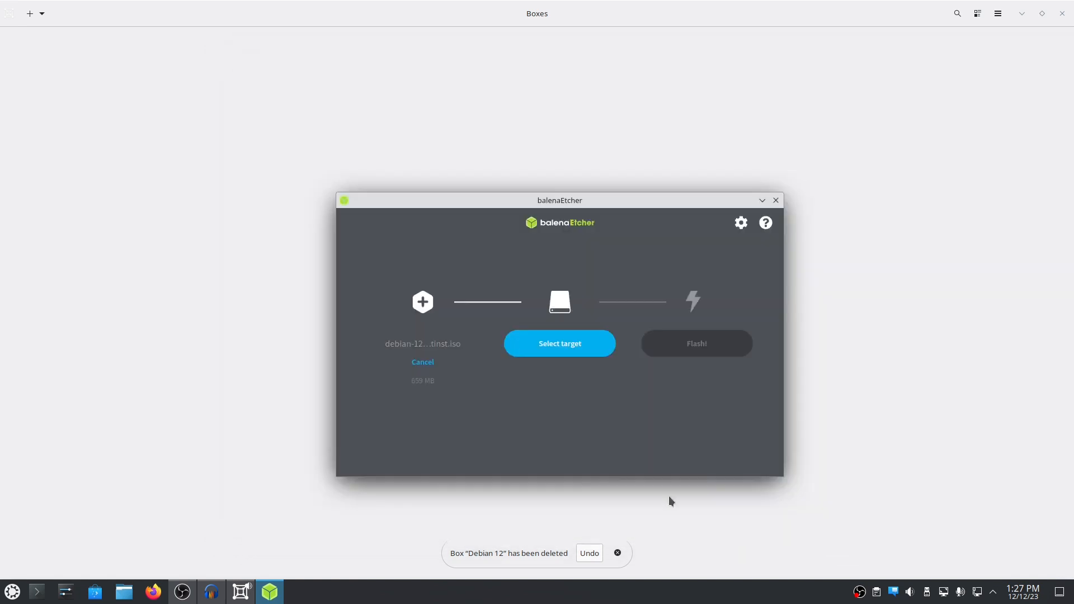
- Select the 250 GB USB SanDisk drive as flash target, then close balenaEtcher
{"action": "left_click", "coordinate": [531, 350]}
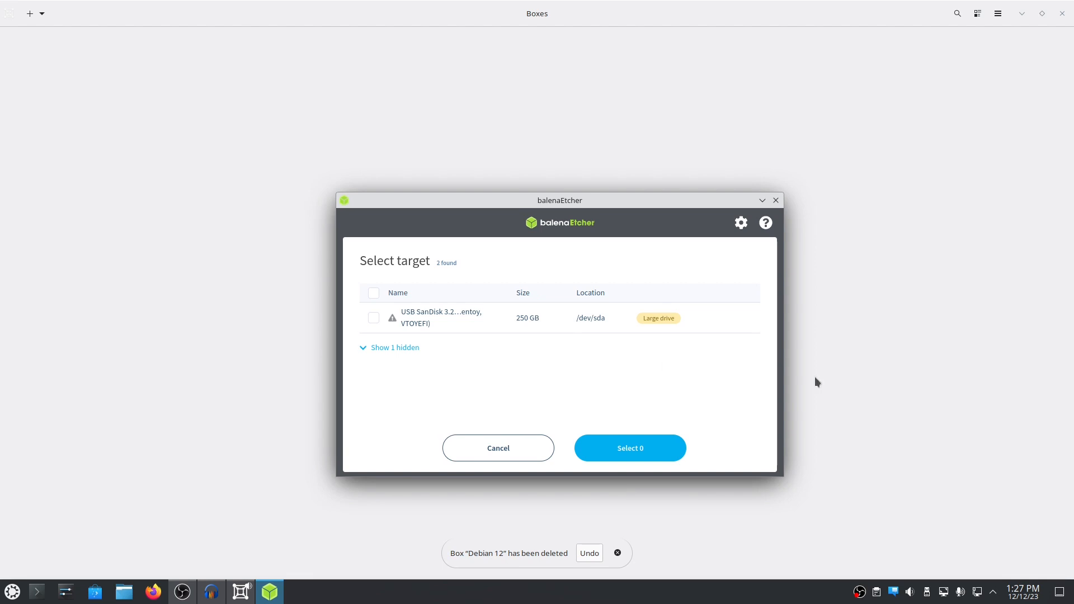
{"action": "left_click", "coordinate": [409, 319]}
{"action": "left_click", "coordinate": [626, 456]}
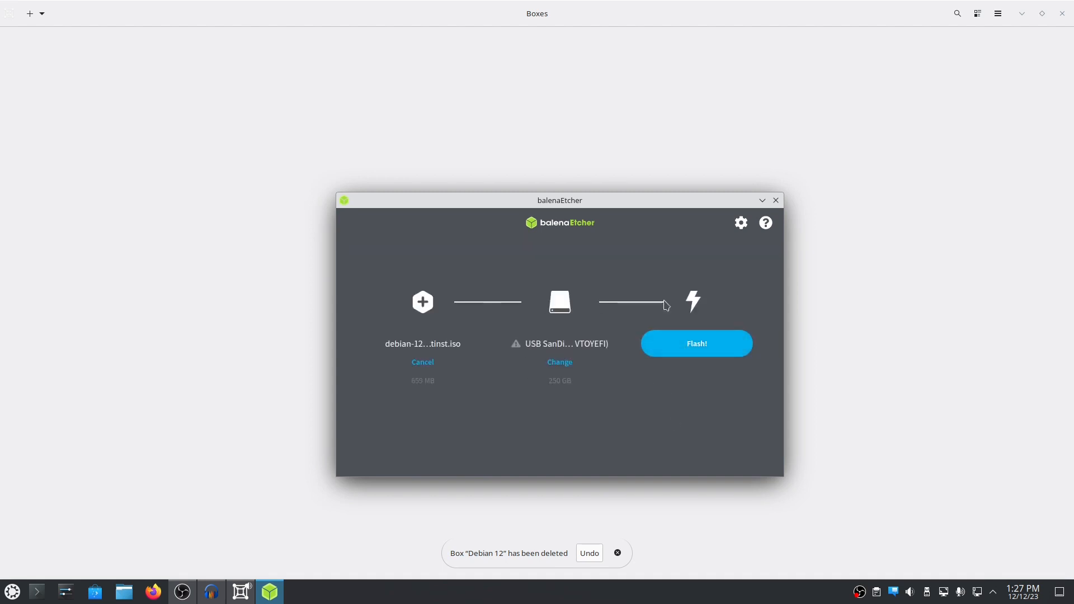
{"action": "left_click", "coordinate": [776, 200]}
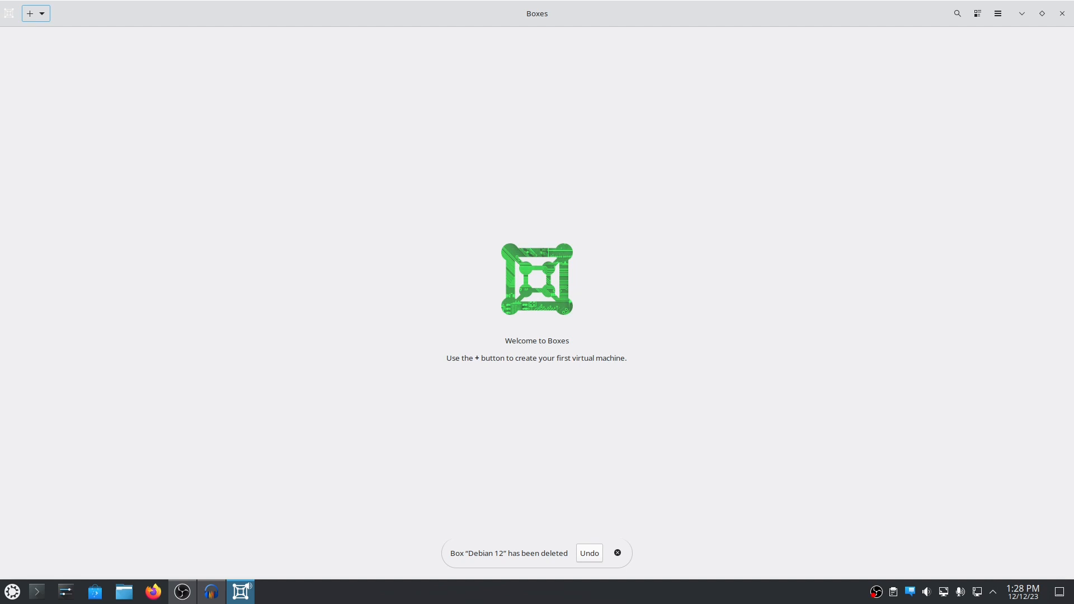
- Switch to the GNOME Boxes window running the Debian 12 box
{"action": "key", "text": "alt+Tab"}
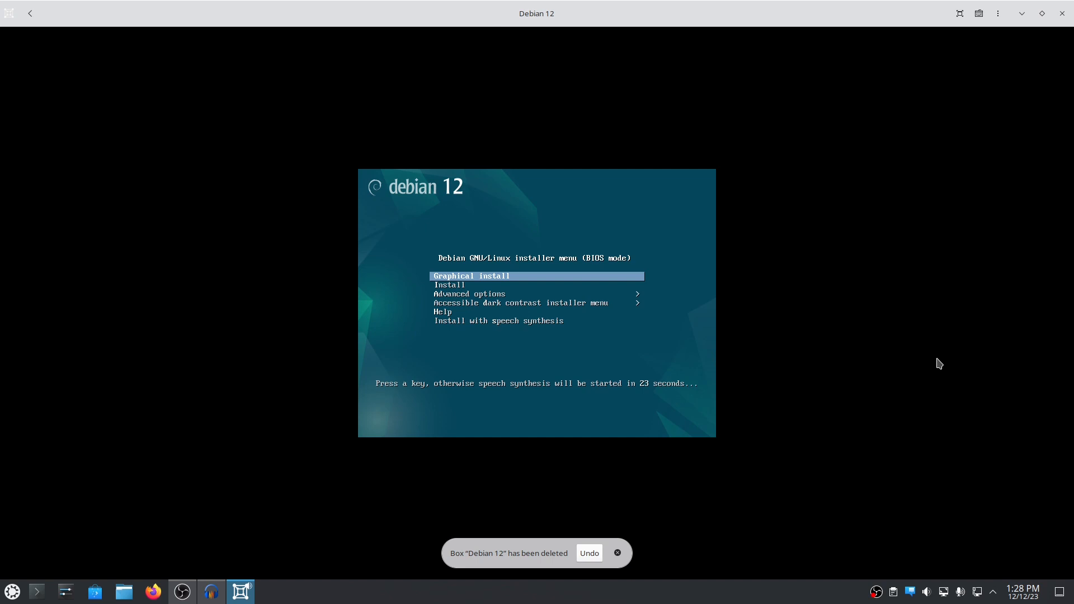
- Browse the Install and Advanced options boot entries, then launch Graphical install
{"action": "key", "text": "Down"}
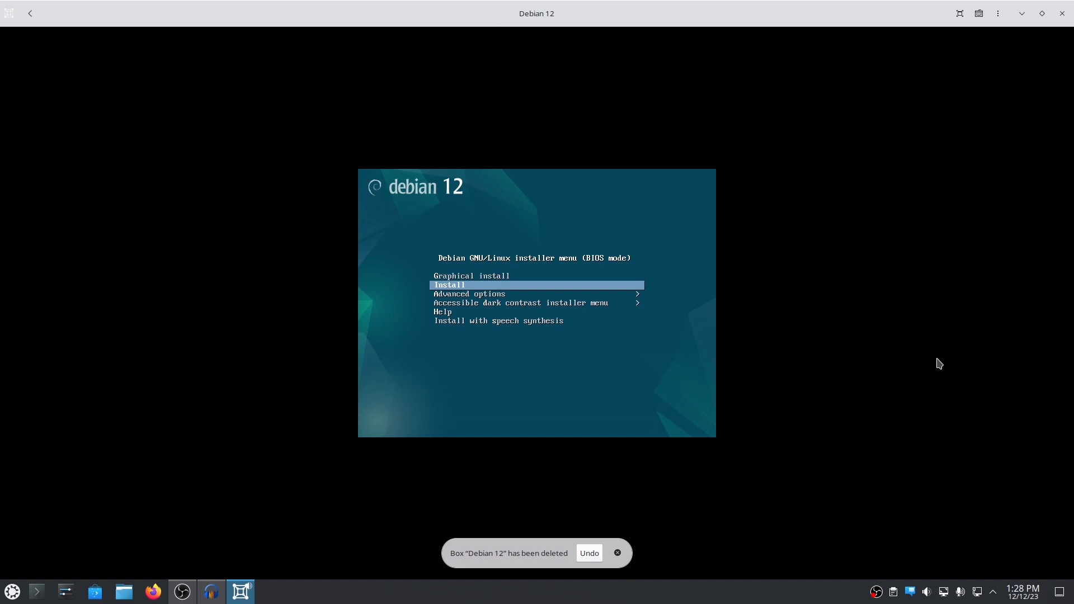
{"action": "key", "text": "Down"}
{"action": "key", "text": "Return"}
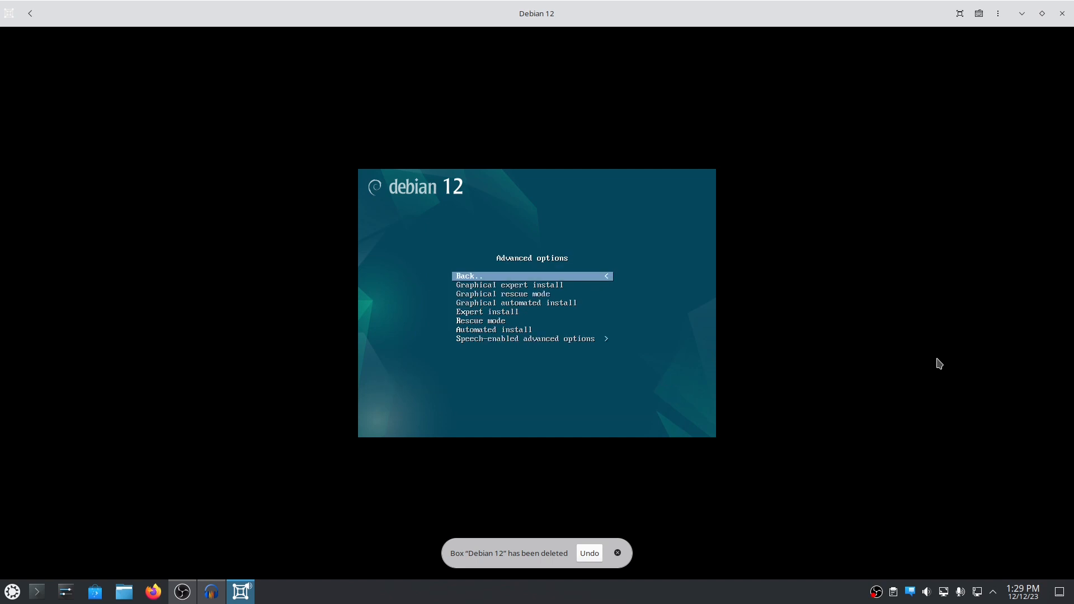
{"action": "key", "text": "Return"}
{"action": "key", "text": "Up"}
{"action": "key", "text": "Up"}
{"action": "key", "text": "Return"}
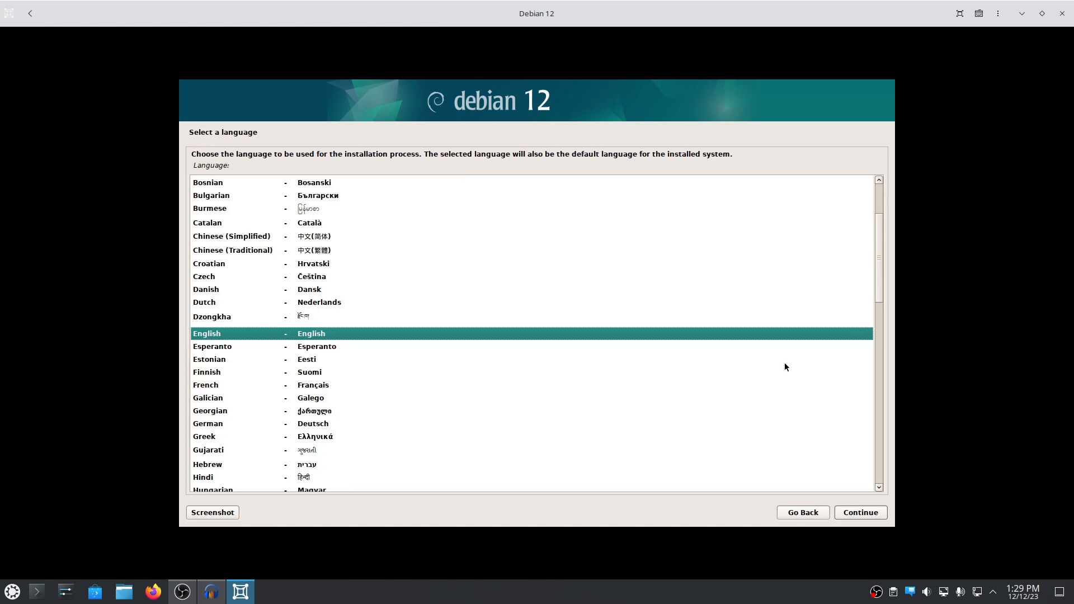
- Accept English language, United States location and American English keymap
{"action": "left_click", "coordinate": [849, 512]}
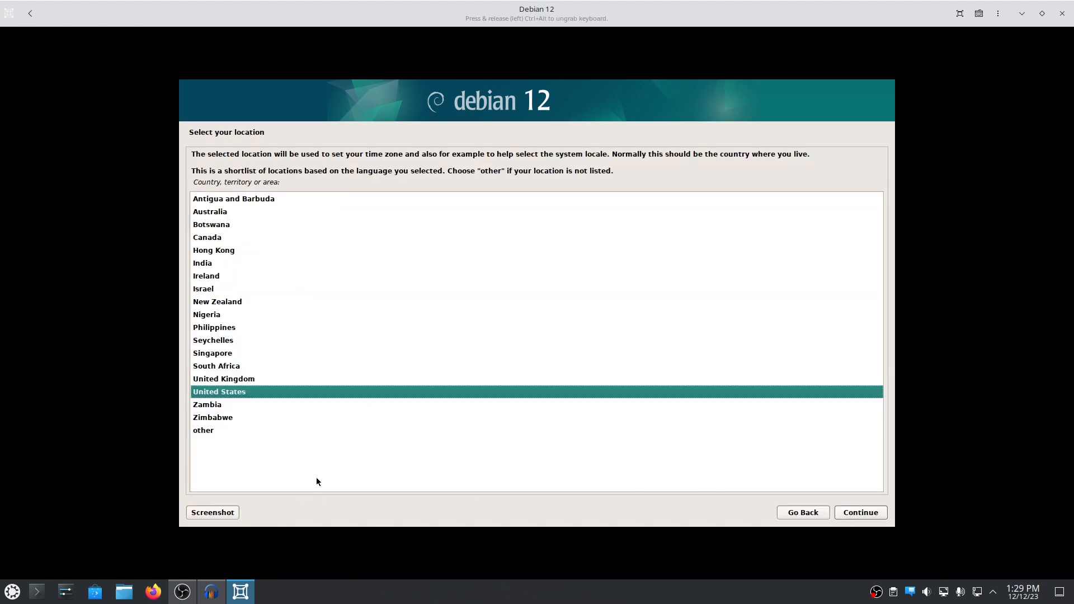
{"action": "left_click", "coordinate": [862, 513]}
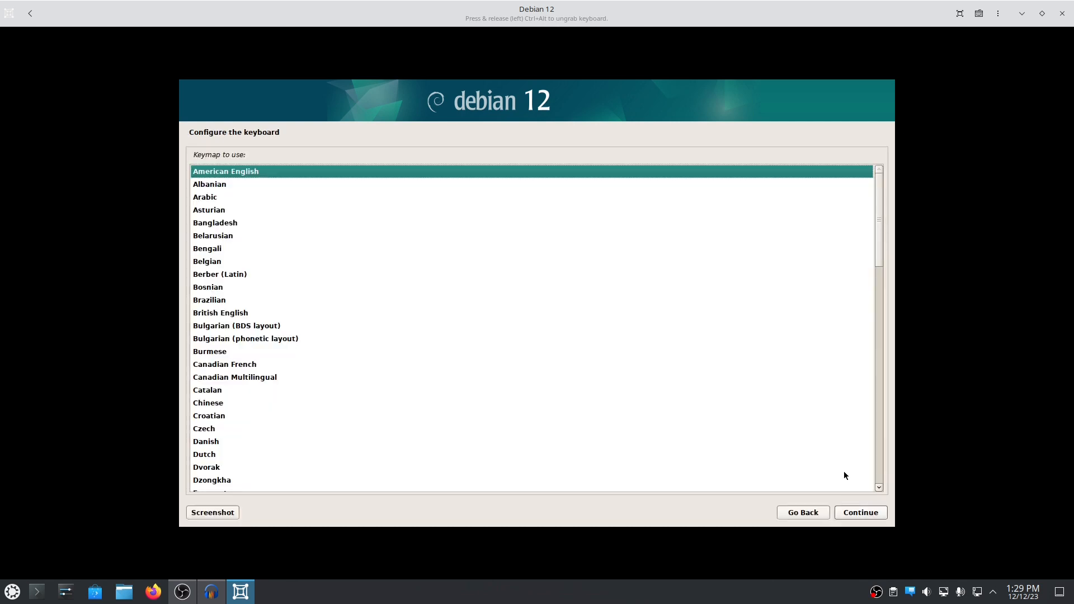
{"action": "left_click", "coordinate": [877, 514]}
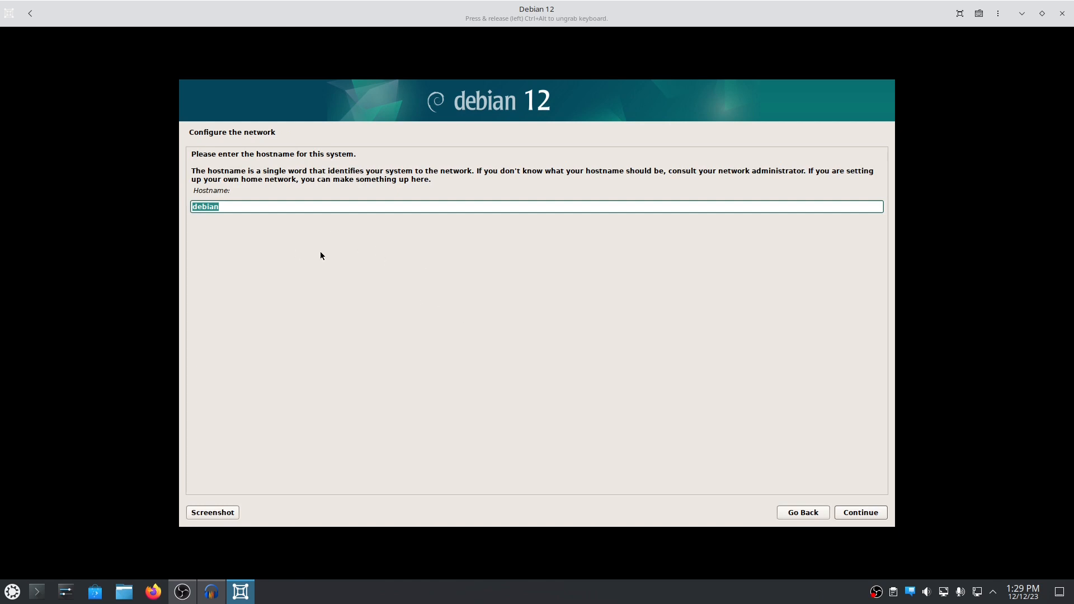
- Change the hostname from 'debian' to 'test' and leave the domain name empty
{"action": "key", "text": "BackSpace"}
{"action": "type", "text": "test"}
{"action": "left_click", "coordinate": [863, 515]}
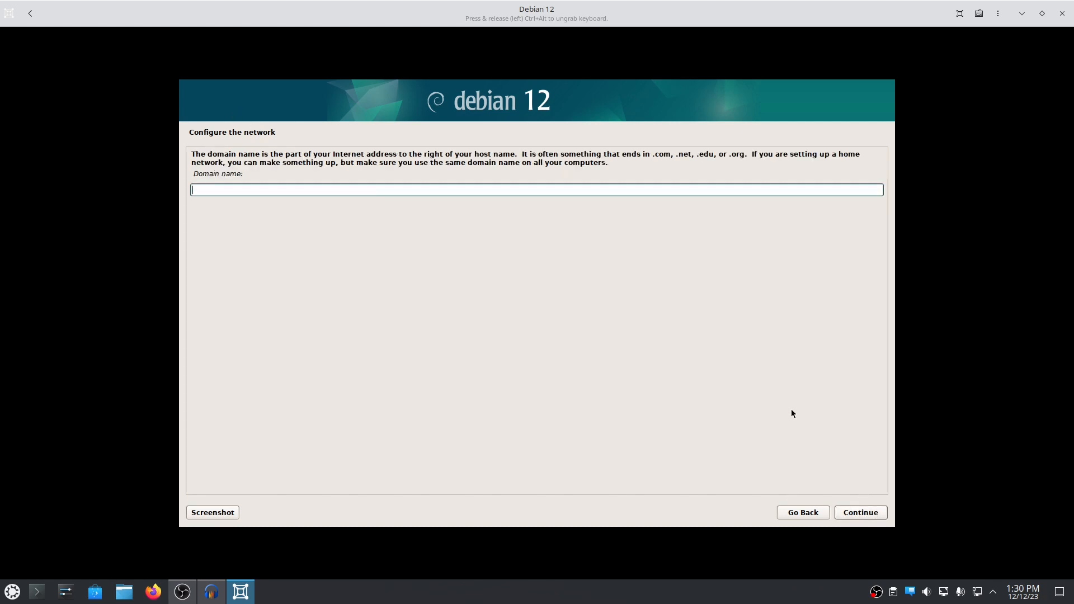
{"action": "left_click", "coordinate": [850, 513]}
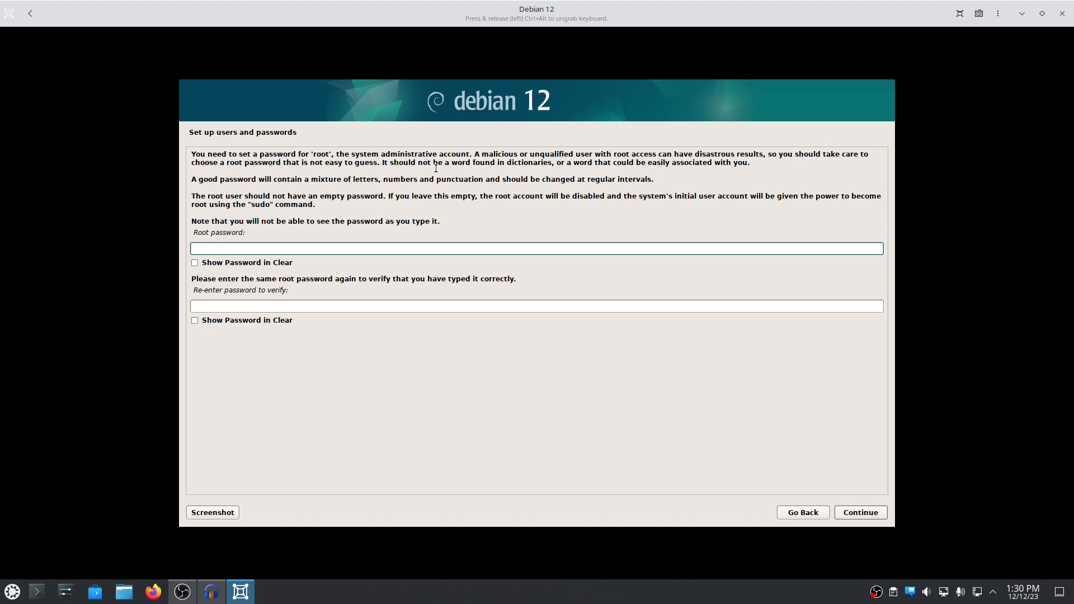
- Enter the root password, retype it in the confirmation field, and continue
{"action": "type", "text": "*************"}
{"action": "key", "text": "BackSpace"}
{"action": "key", "text": "BackSpace"}
{"action": "key", "text": "BackSpace"}
{"action": "key", "text": "BackSpace"}
{"action": "key", "text": "BackSpace"}
{"action": "key", "text": "BackSpace"}
{"action": "key", "text": "BackSpace"}
{"action": "key", "text": "BackSpace"}
{"action": "key", "text": "BackSpace"}
{"action": "key", "text": "BackSpace"}
{"action": "key", "text": "BackSpace"}
{"action": "key", "text": "BackSpace"}
{"action": "key", "text": "BackSpace"}
{"action": "type", "text": "****"}
{"action": "left_click", "coordinate": [224, 306]}
{"action": "type", "text": "****"}
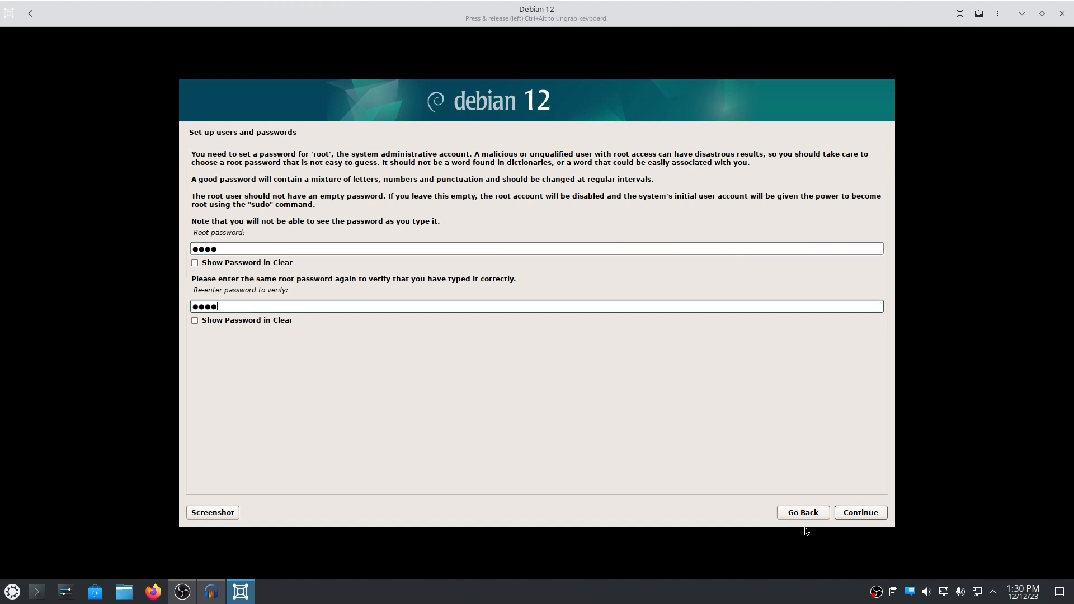
{"action": "left_click", "coordinate": [875, 514]}
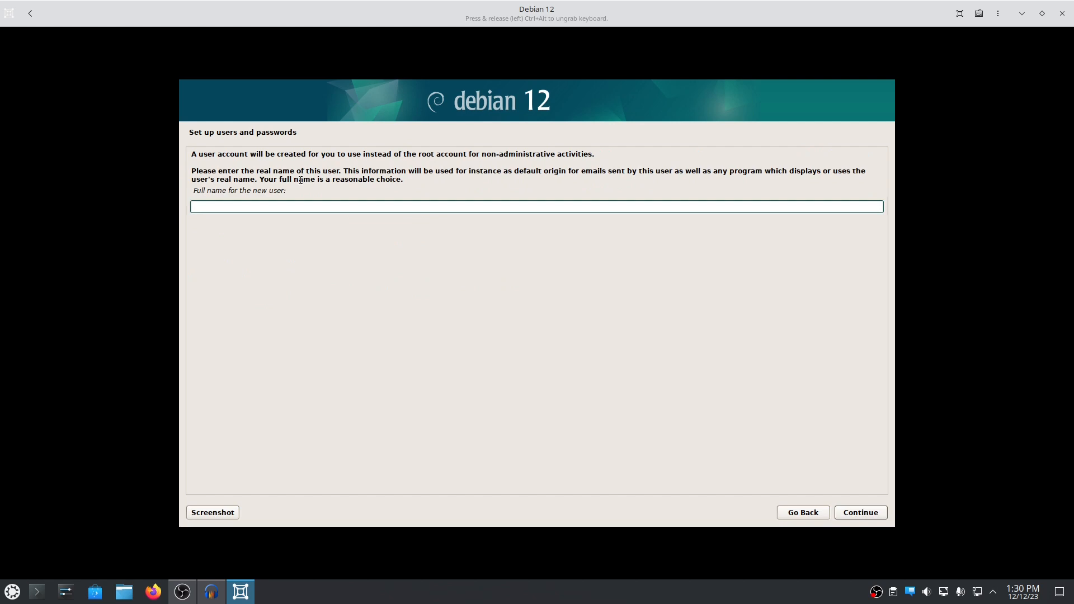
- Enter the new user's full name and accept the suggested username
{"action": "type", "text": "tux tech"}
{"action": "key", "text": "Return"}
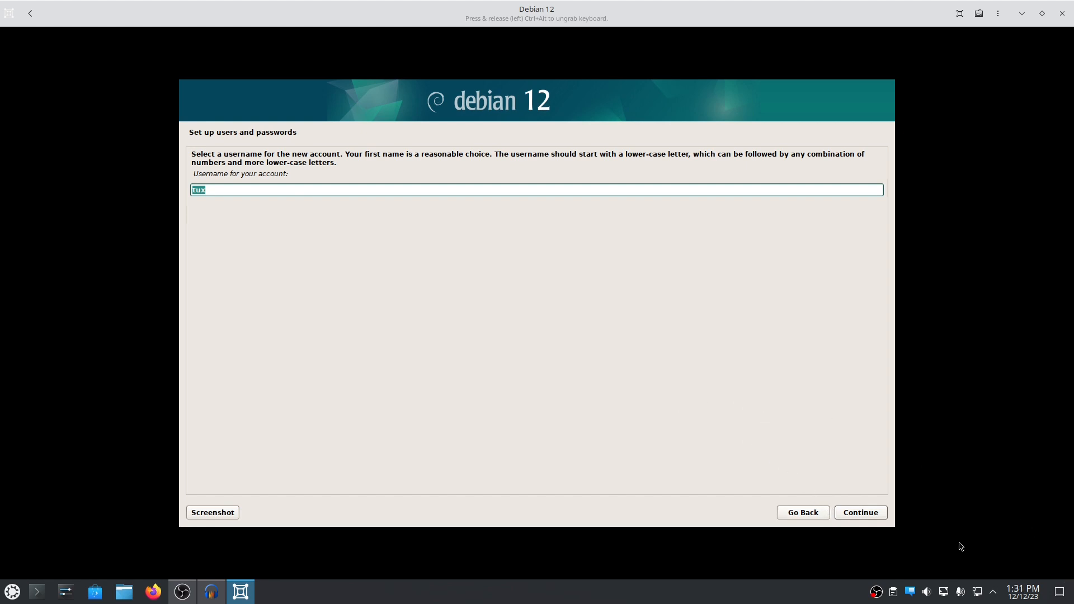
{"action": "left_click", "coordinate": [874, 516]}
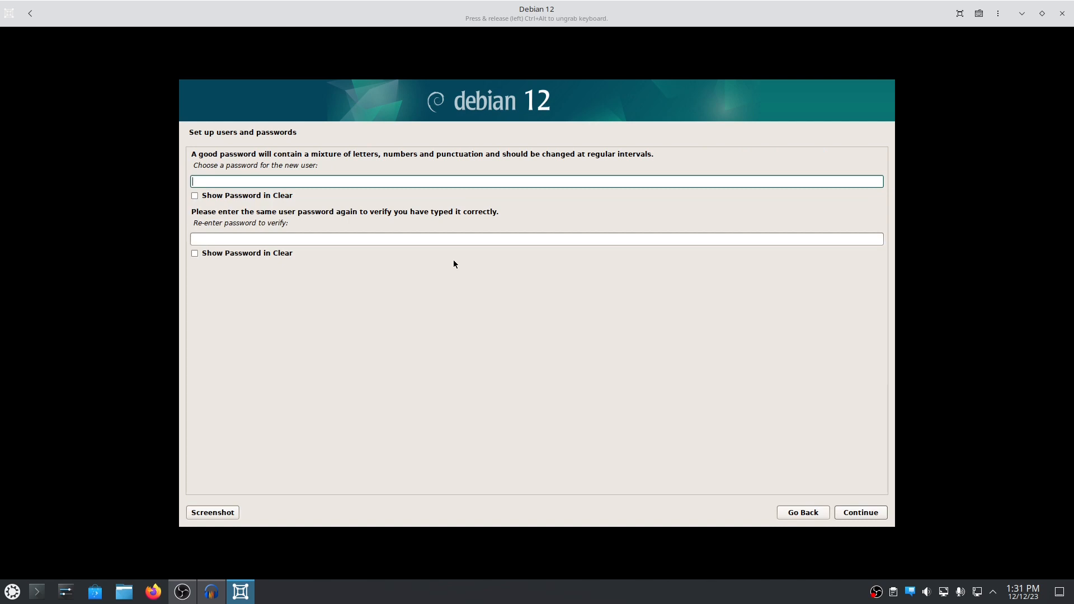
- Set and verify the new user's password, then continue
{"action": "type", "text": "1234"}
{"action": "left_click", "coordinate": [297, 244]}
{"action": "type", "text": "1234"}
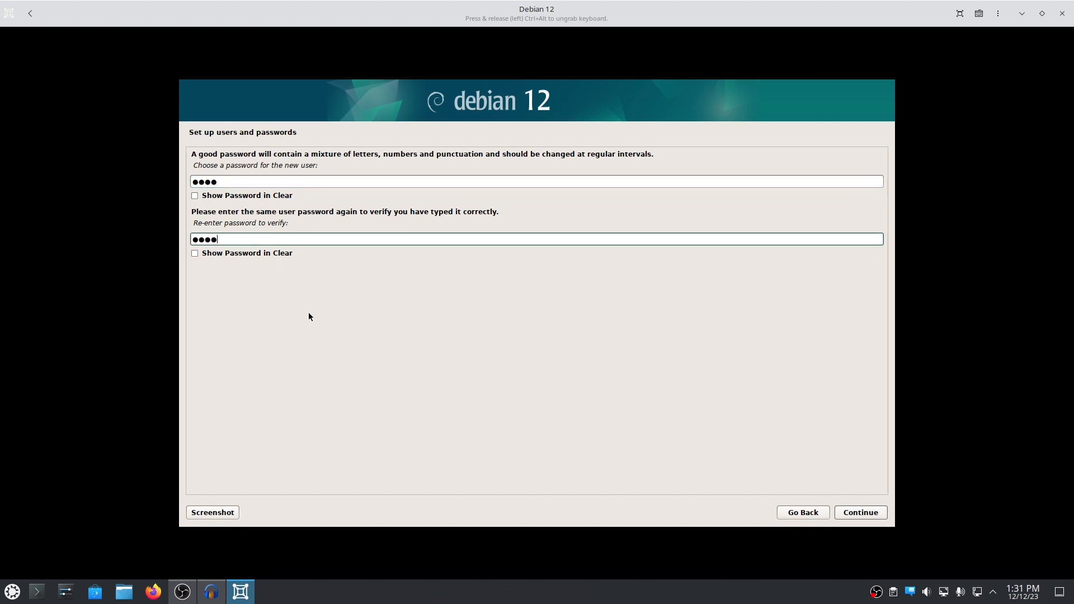
{"action": "left_click", "coordinate": [854, 513]}
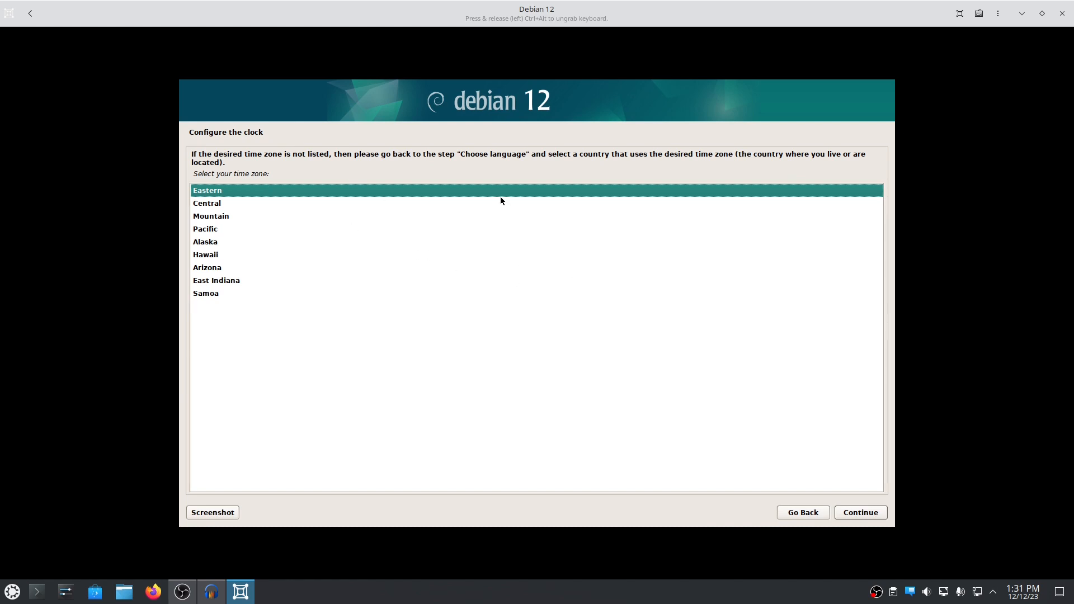
- Accept Eastern as the time zone and let the installer detect the disks
{"action": "key", "text": "Return"}
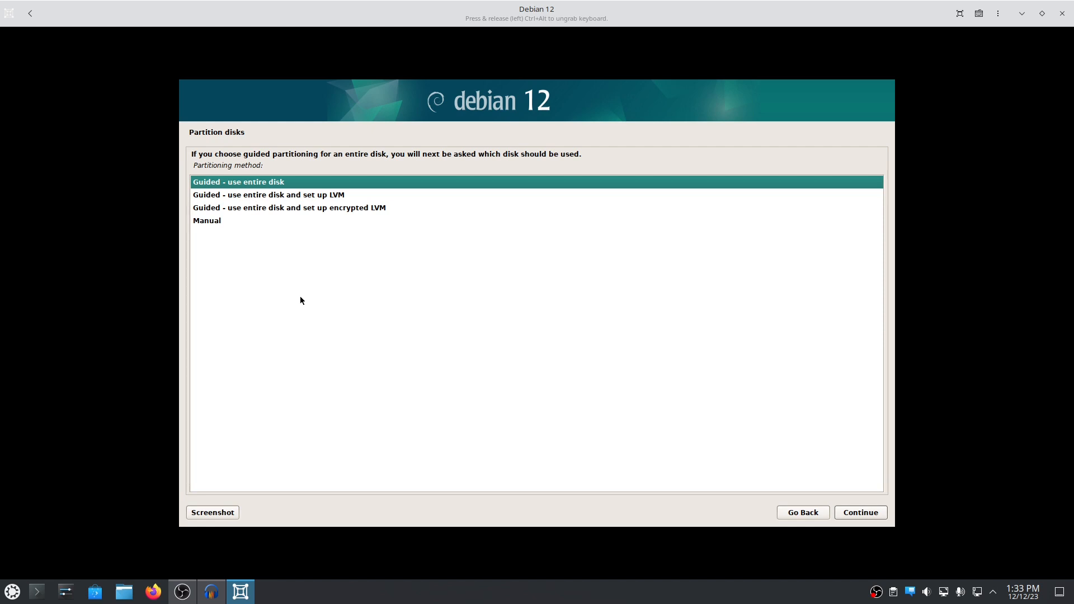
- Guided-partition the entire 21.5 GB vda disk with a separate /home partition
{"action": "key", "text": "Return"}
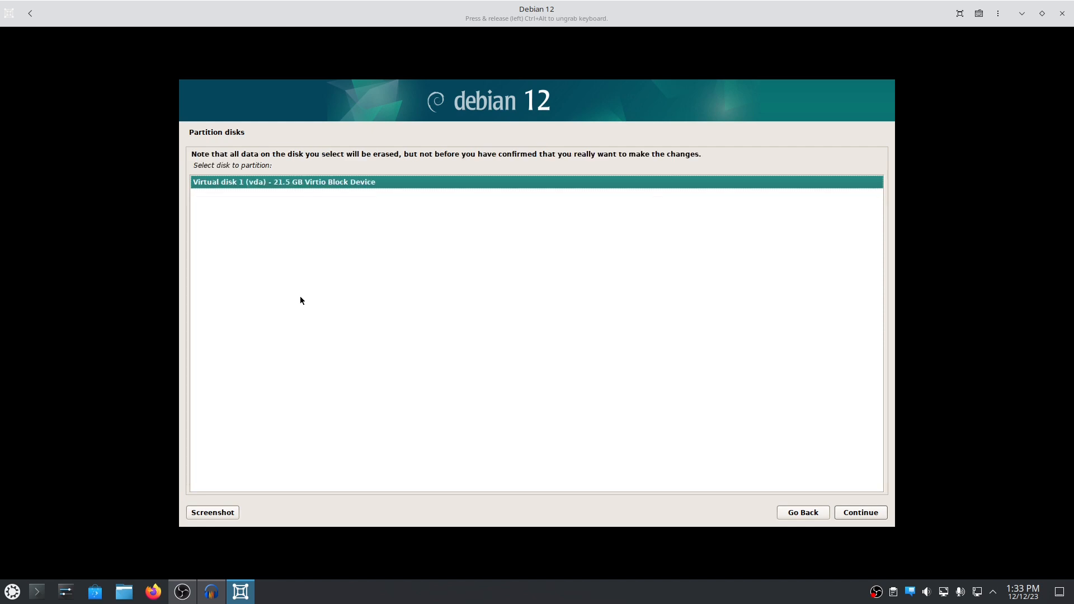
{"action": "key", "text": "Return"}
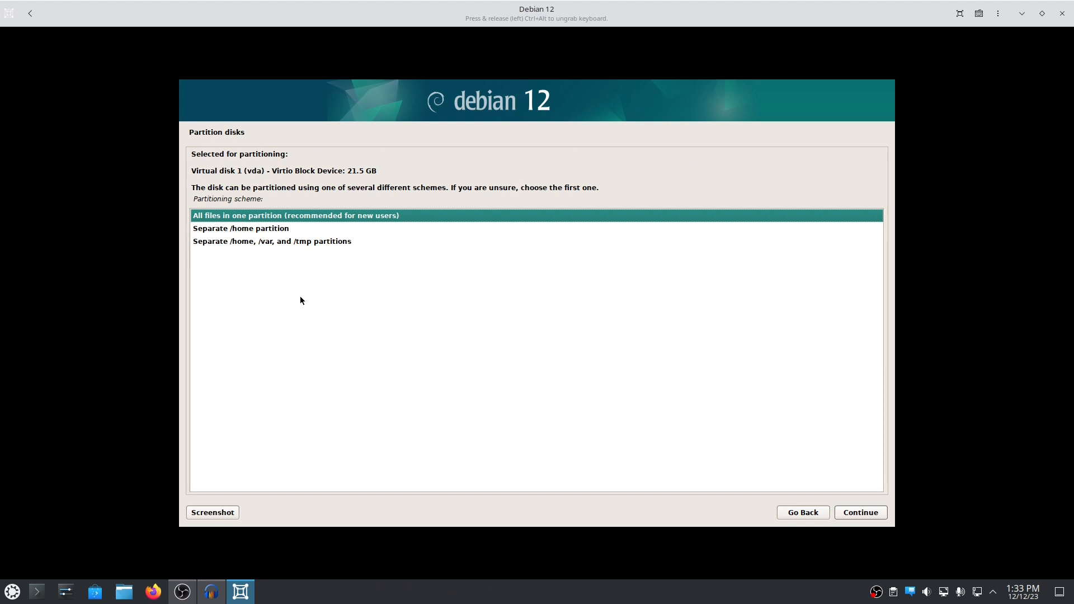
{"action": "key", "text": "Down"}
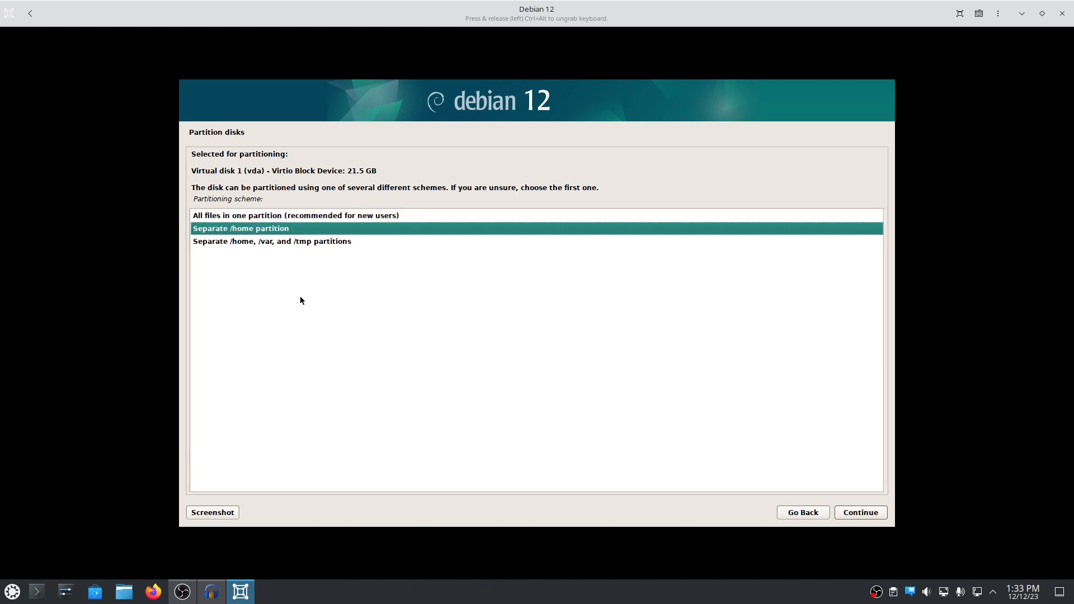
{"action": "key", "text": "Return"}
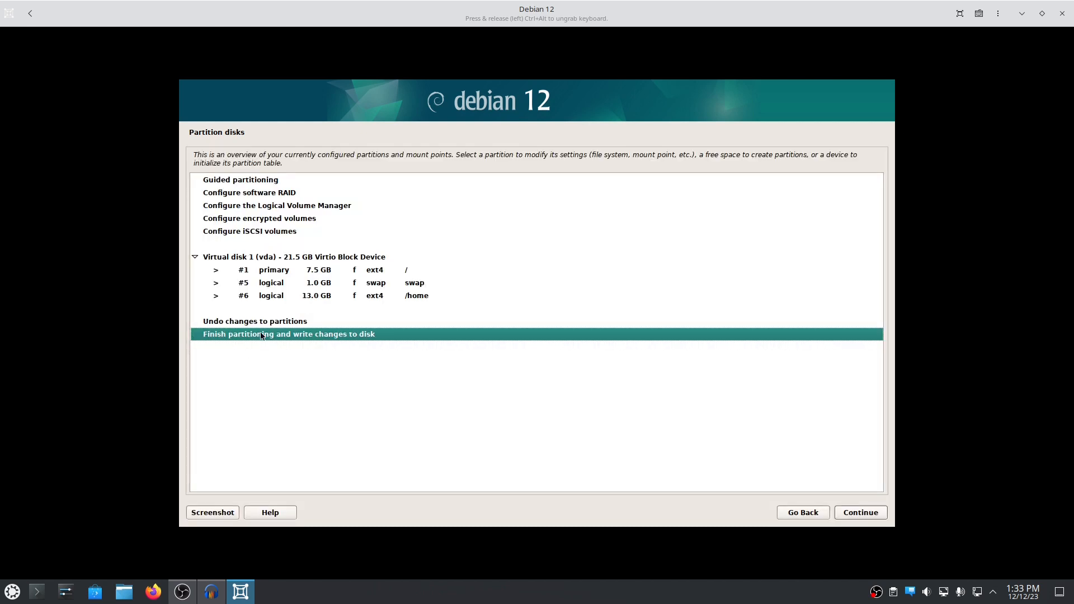
- Finish partitioning and confirm Yes to write the changes to disk
{"action": "double_click", "coordinate": [405, 333]}
{"action": "key", "text": "Down"}
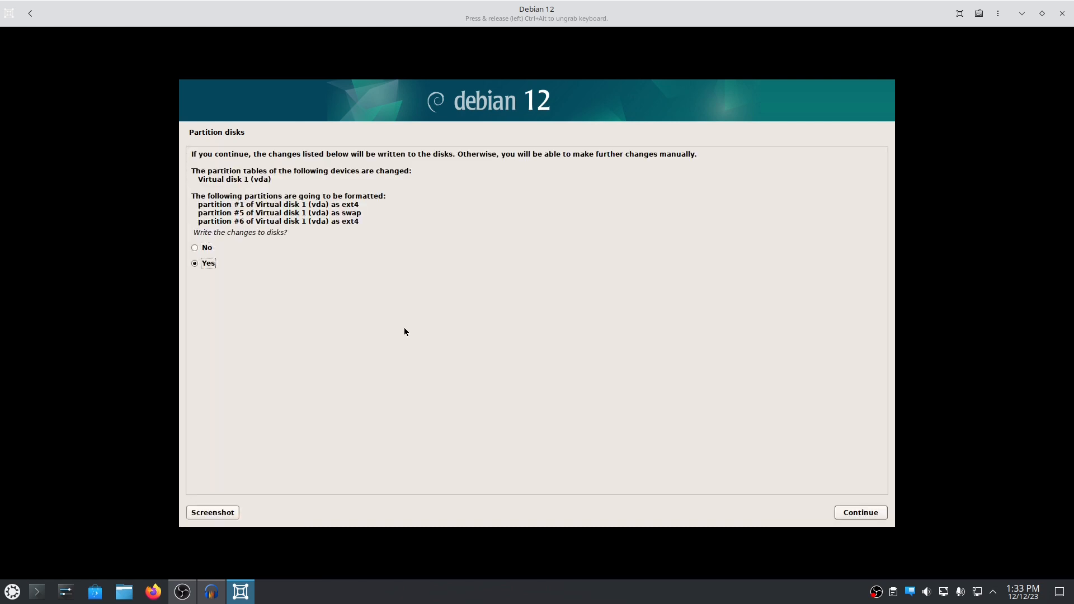
{"action": "key", "text": "Return"}
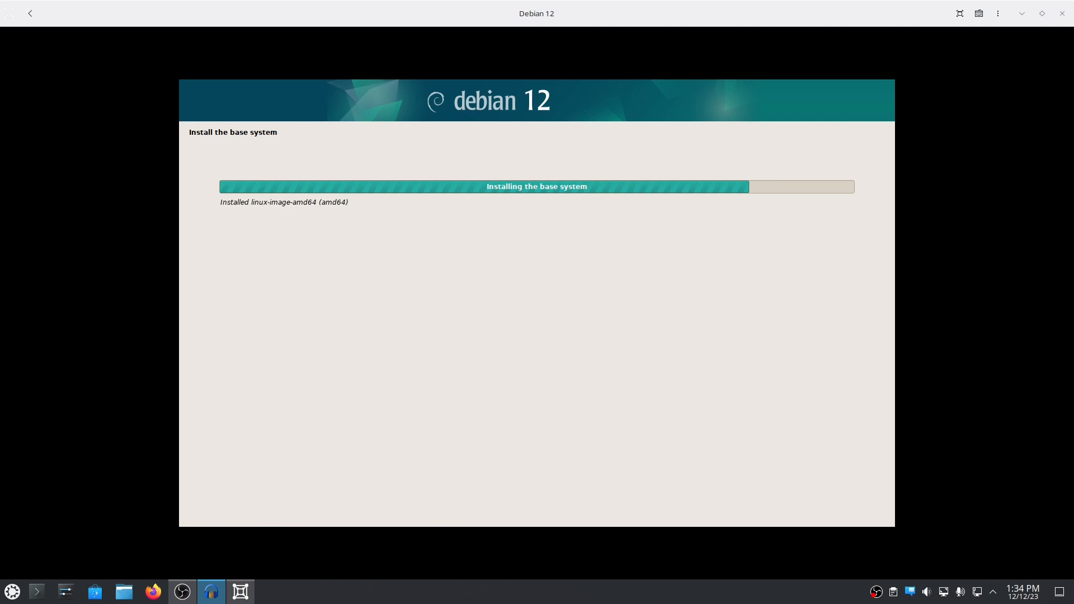
- Skip scanning extra media and choose United Kingdom as the Debian mirror country
{"action": "left_click", "coordinate": [841, 514]}
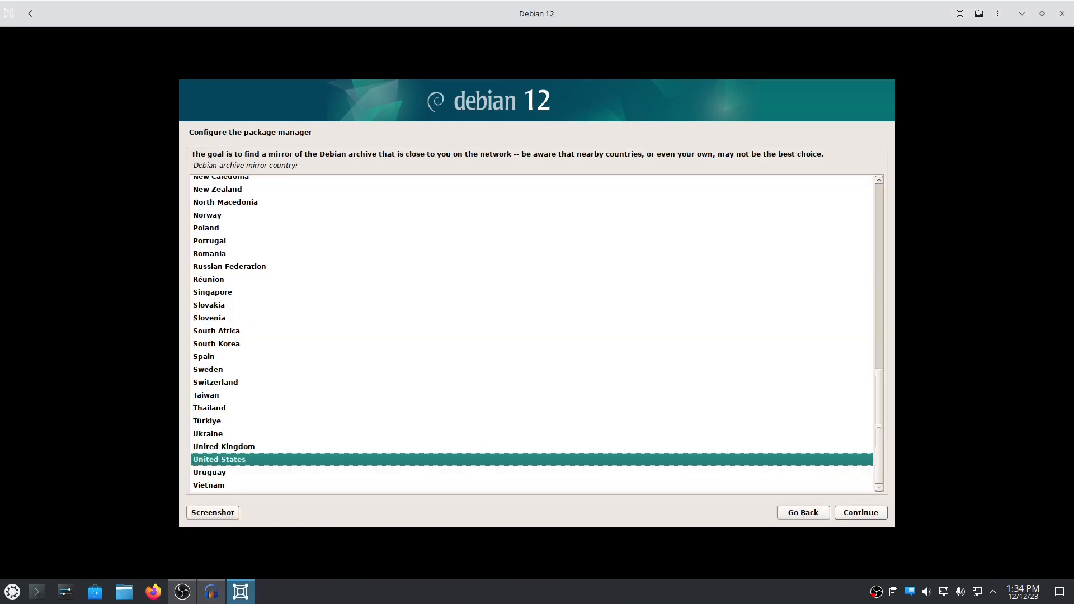
{"action": "key", "text": "alt+Tab"}
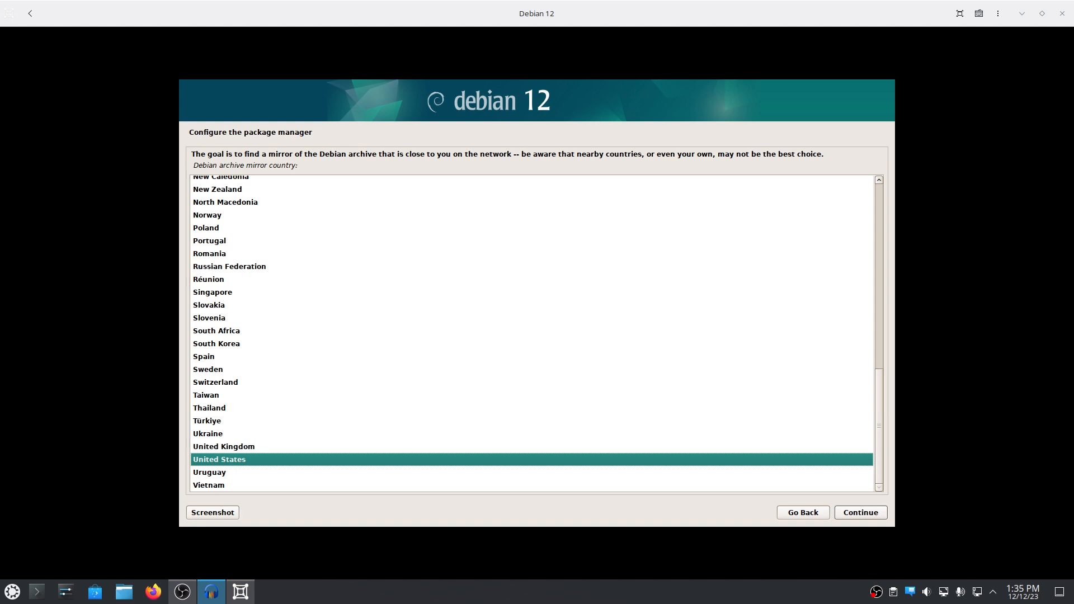
{"action": "left_click", "coordinate": [405, 242]}
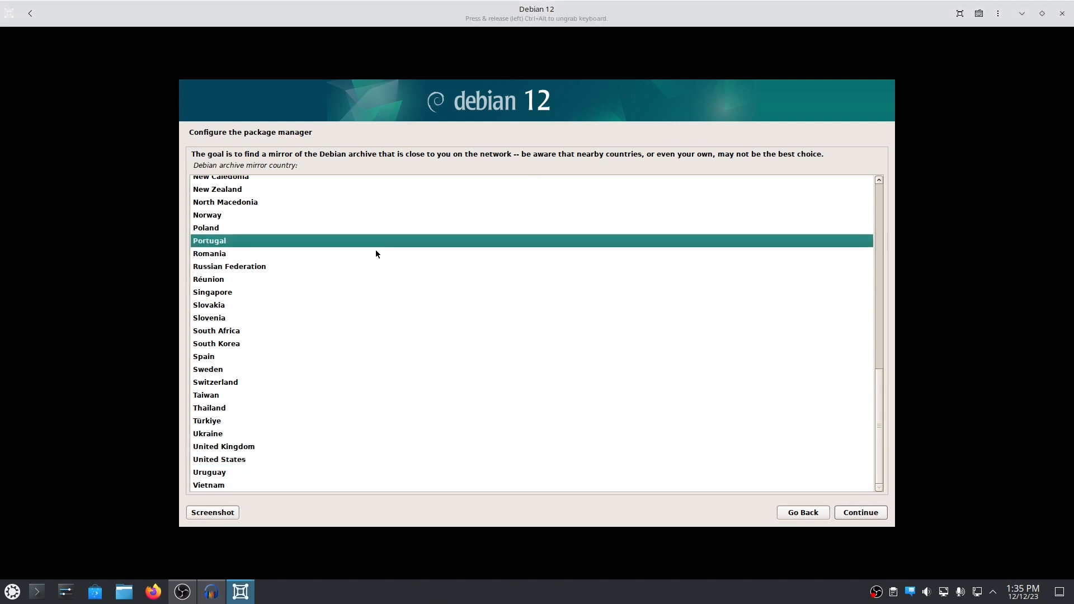
{"action": "scroll", "coordinate": [320, 331], "scroll_direction": "up", "scroll_amount": 13}
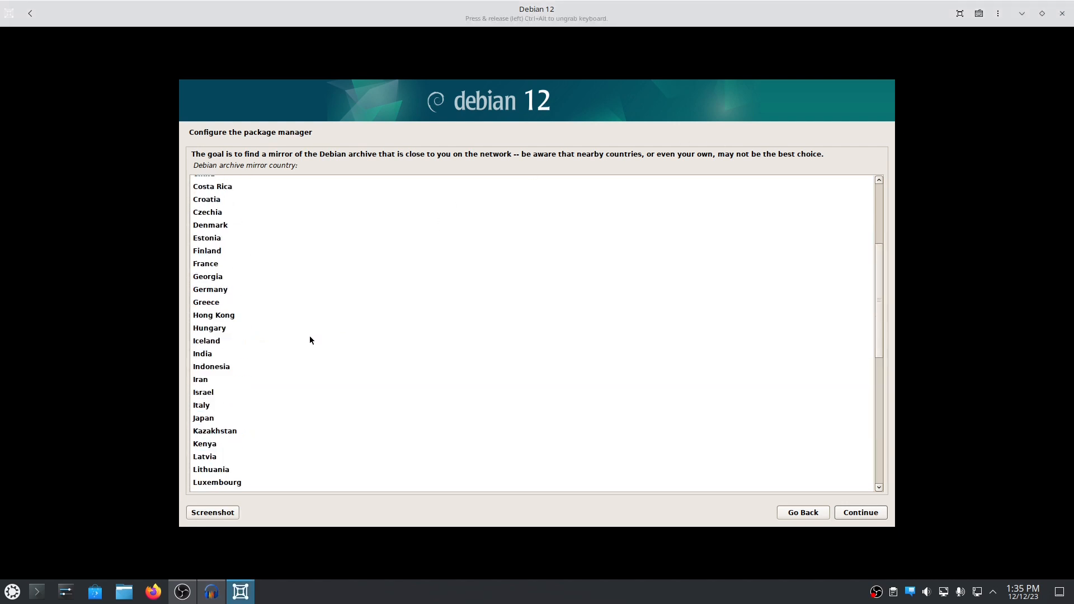
{"action": "scroll", "coordinate": [281, 341], "scroll_direction": "down", "scroll_amount": 13}
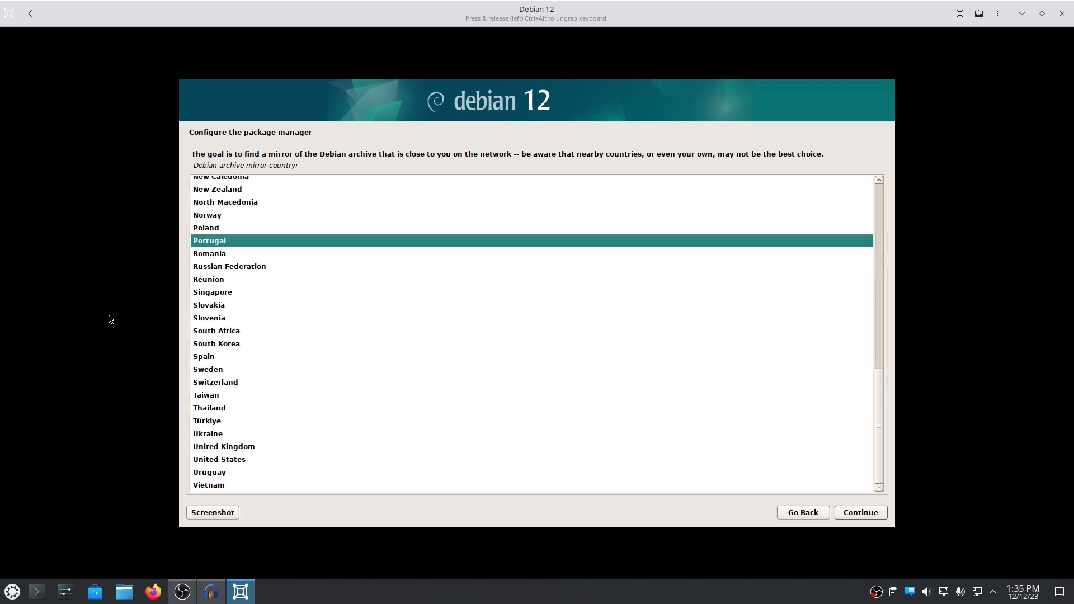
{"action": "left_click", "coordinate": [264, 336]}
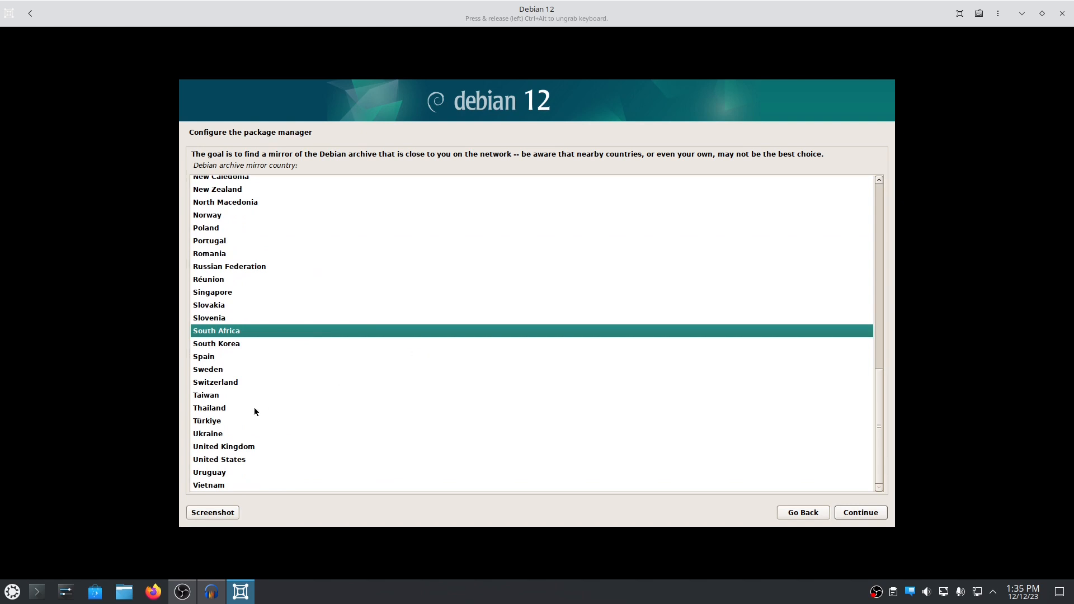
{"action": "left_click", "coordinate": [236, 448]}
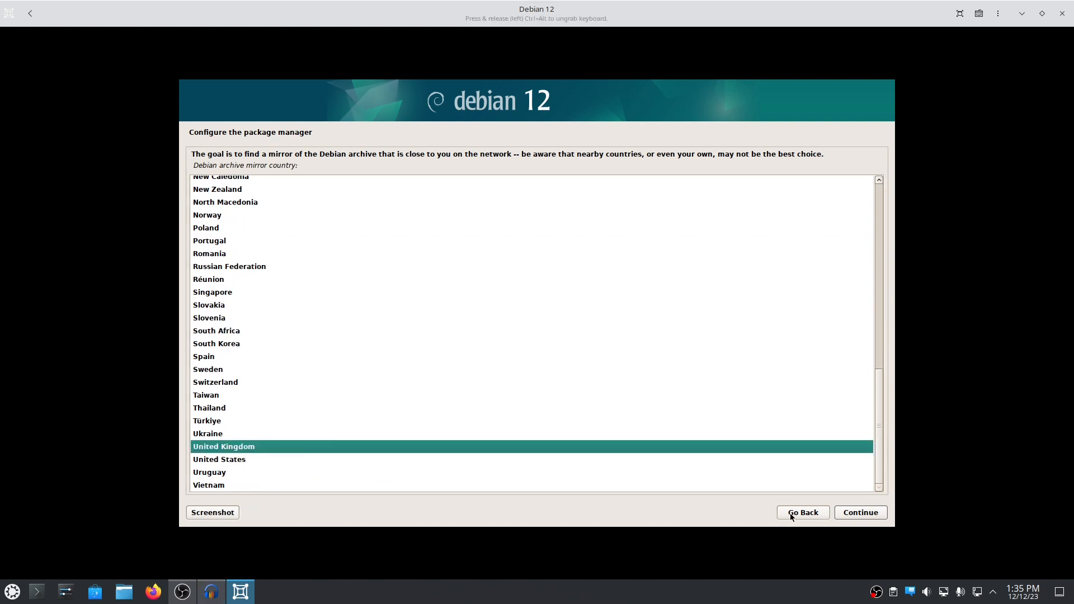
{"action": "left_click", "coordinate": [857, 512]}
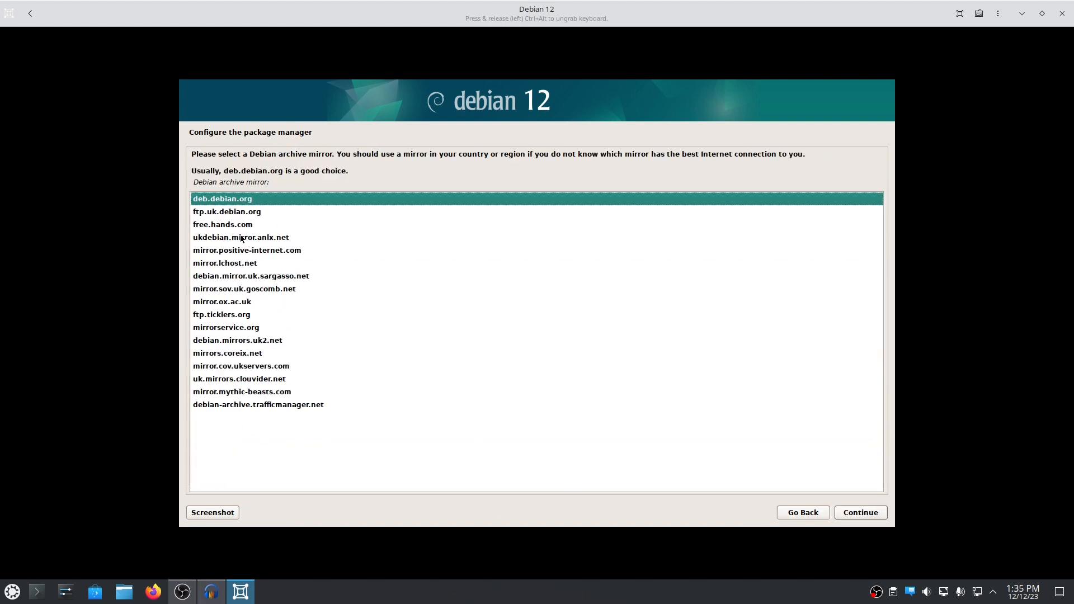
- Use ftp.uk.debian.org as the archive mirror, leaving the HTTP proxy blank
{"action": "left_click", "coordinate": [260, 315]}
{"action": "left_click", "coordinate": [254, 366]}
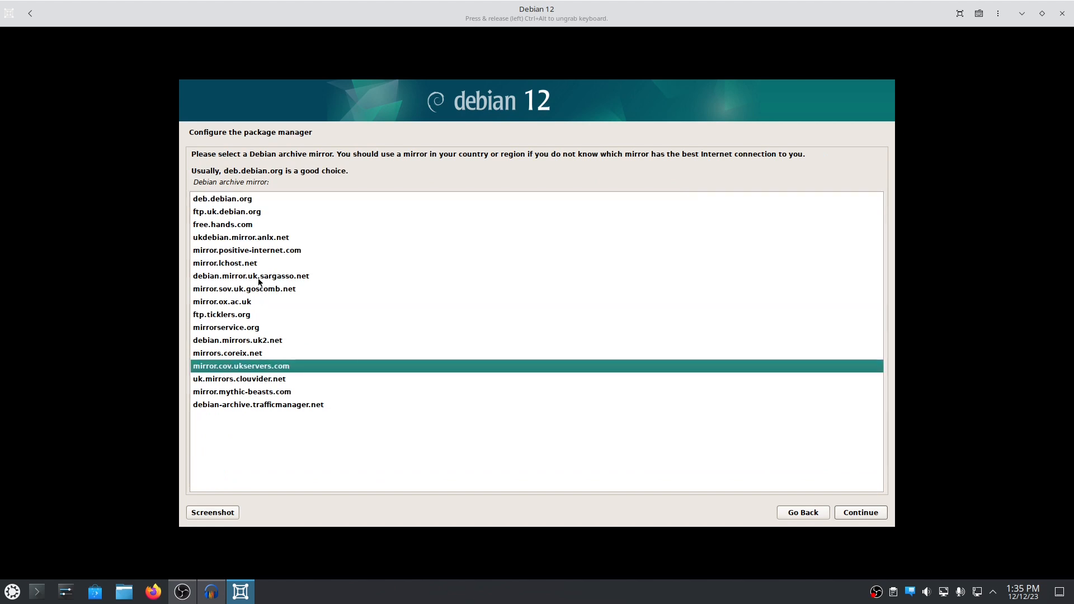
{"action": "left_click", "coordinate": [236, 212]}
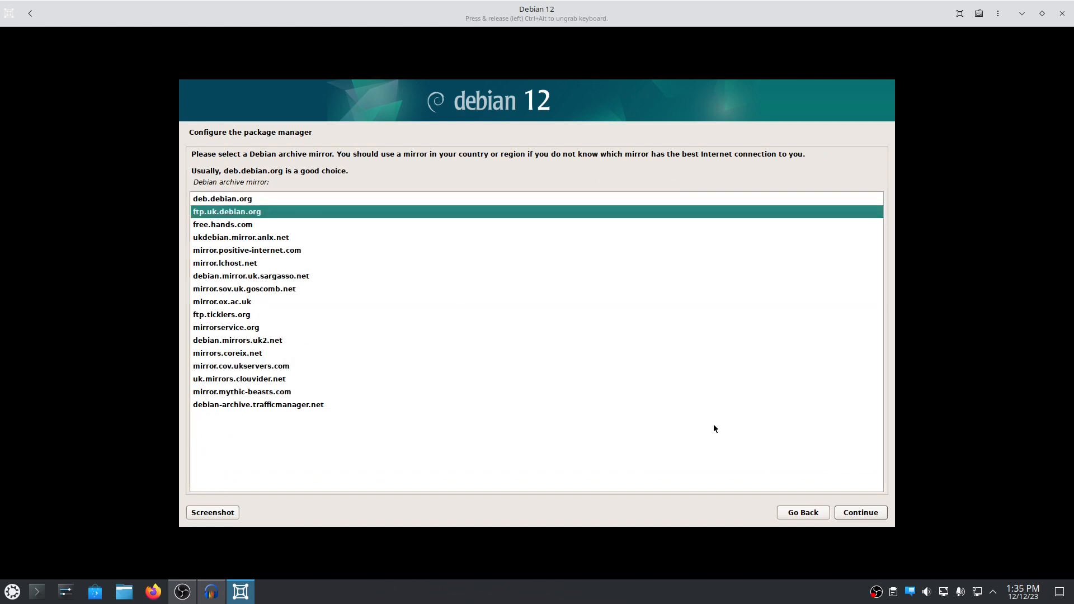
{"action": "left_click", "coordinate": [858, 514]}
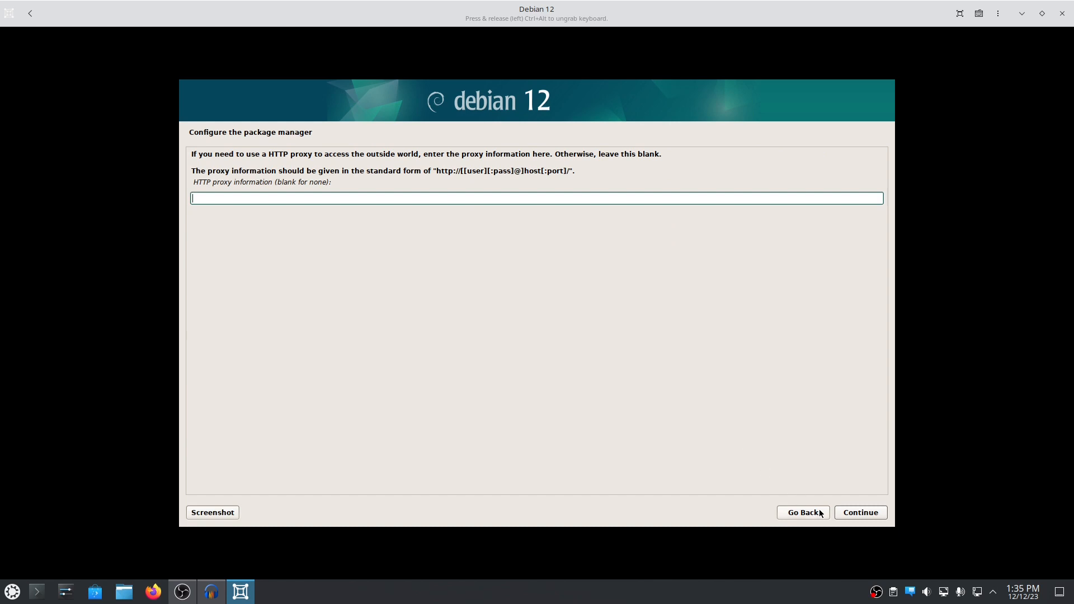
{"action": "left_click", "coordinate": [867, 513]}
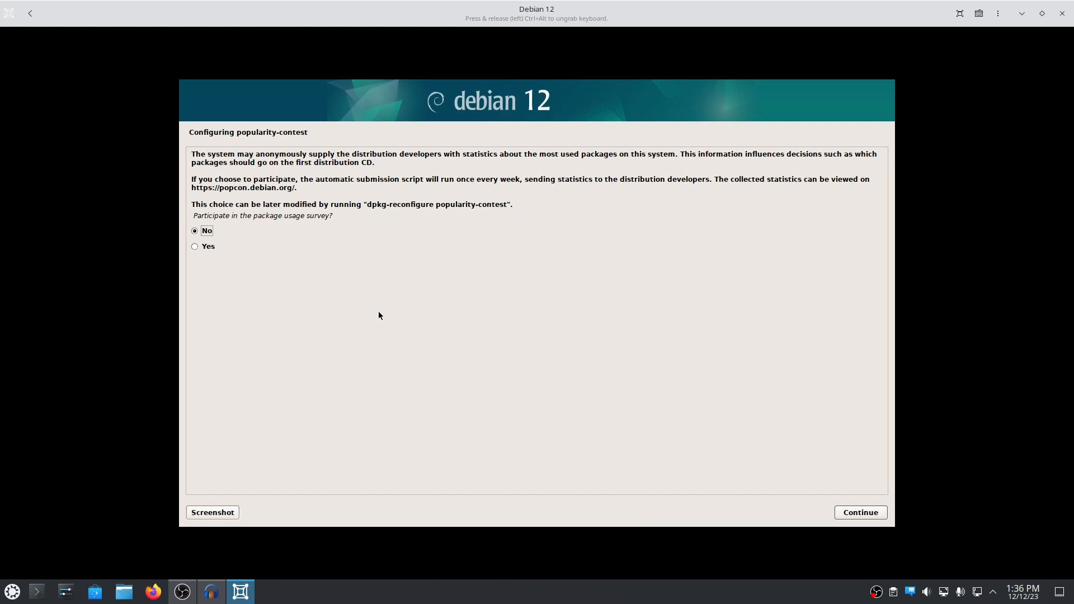
- Answer No to the popularity-contest survey, then select the GNOME row in Software selection
{"action": "left_click", "coordinate": [869, 514]}
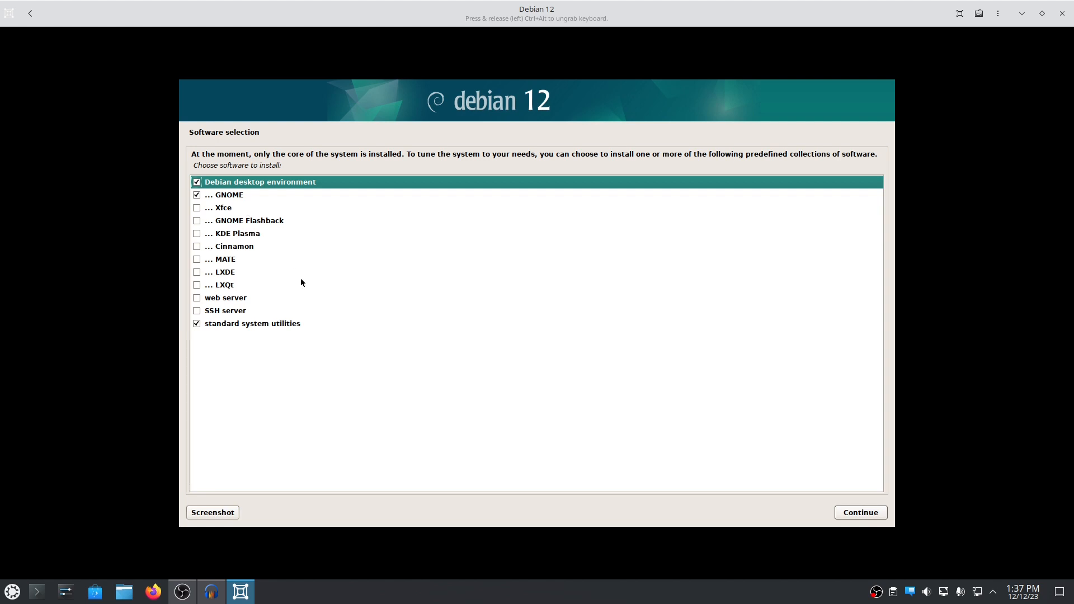
{"action": "left_click", "coordinate": [238, 197]}
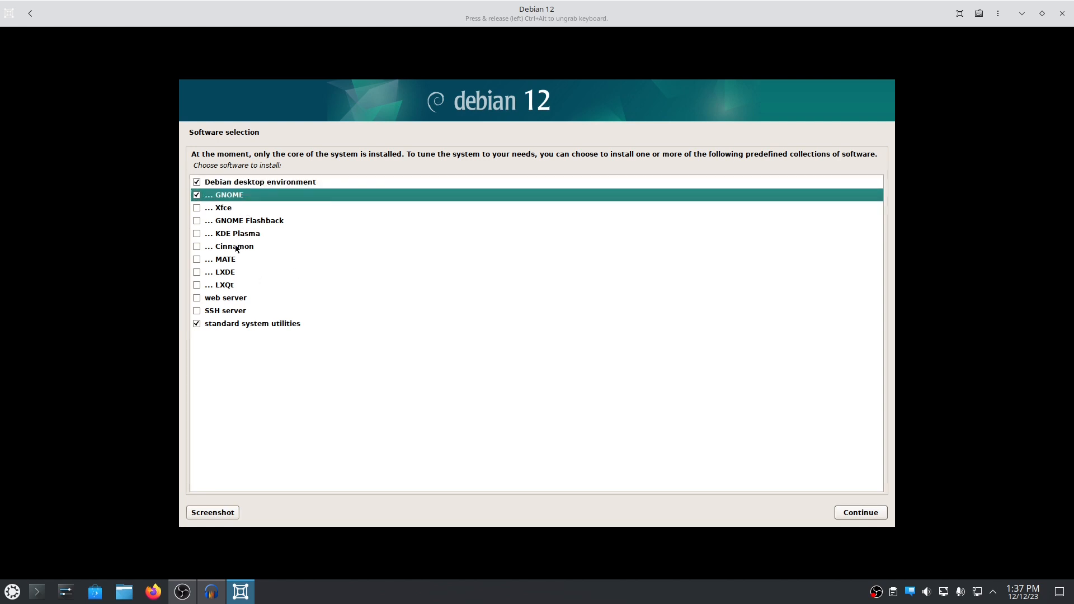